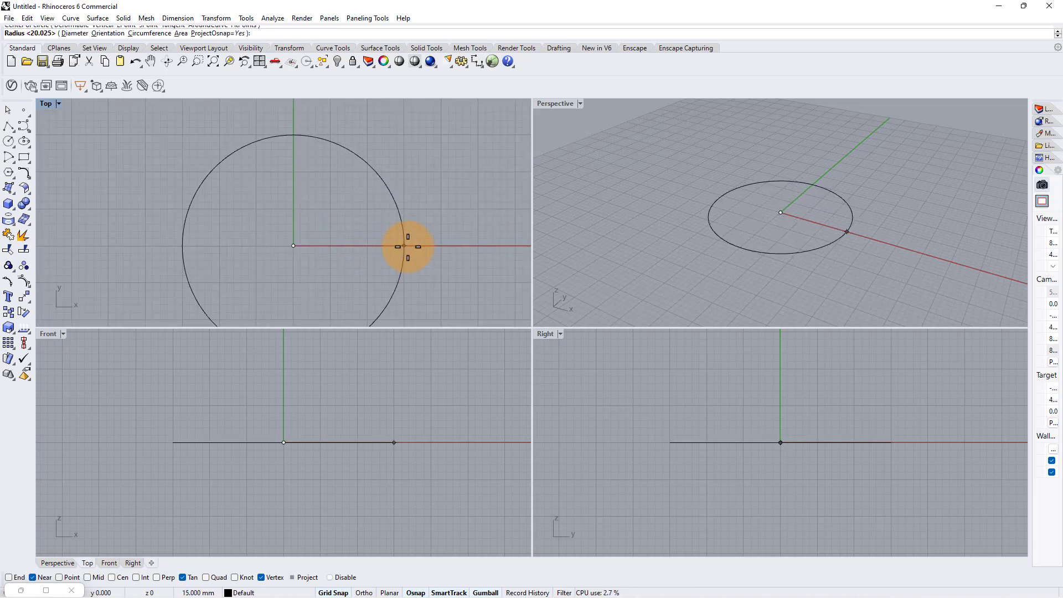
Draw two concentric circles centred on the origin with radii of 15 mm and 30 mm
left_click(408, 247)
key("Return")
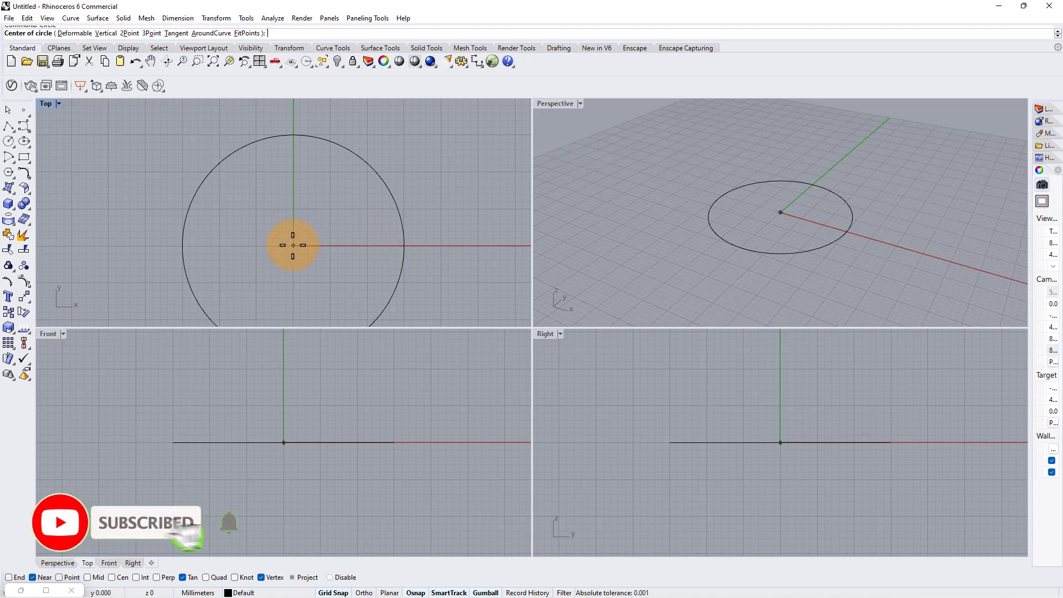
left_click(293, 245)
scroll(293, 246, "down", 5)
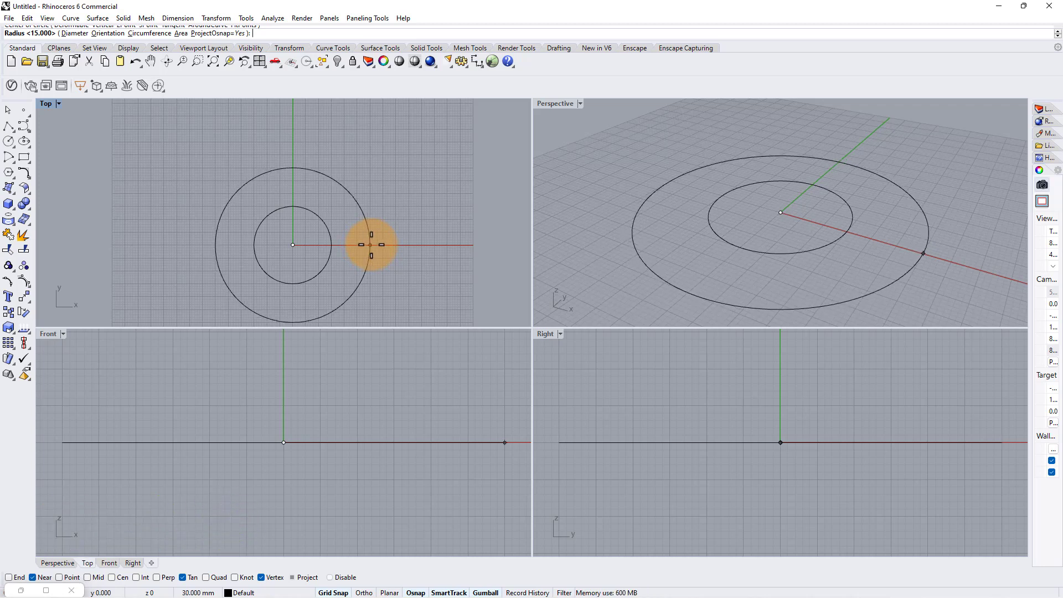
left_click(373, 244)
scroll(327, 250, "up", 4)
Scale the inner circle down slightly and uniformly about its centre
left_click(336, 246)
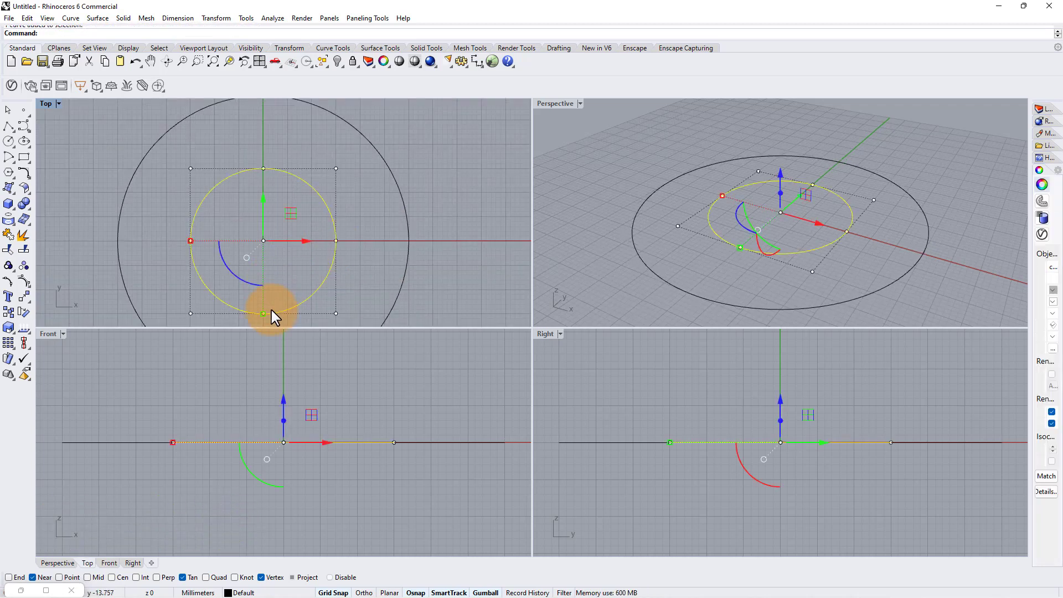
left_click_drag(272, 310, 268, 300)
left_click(324, 236)
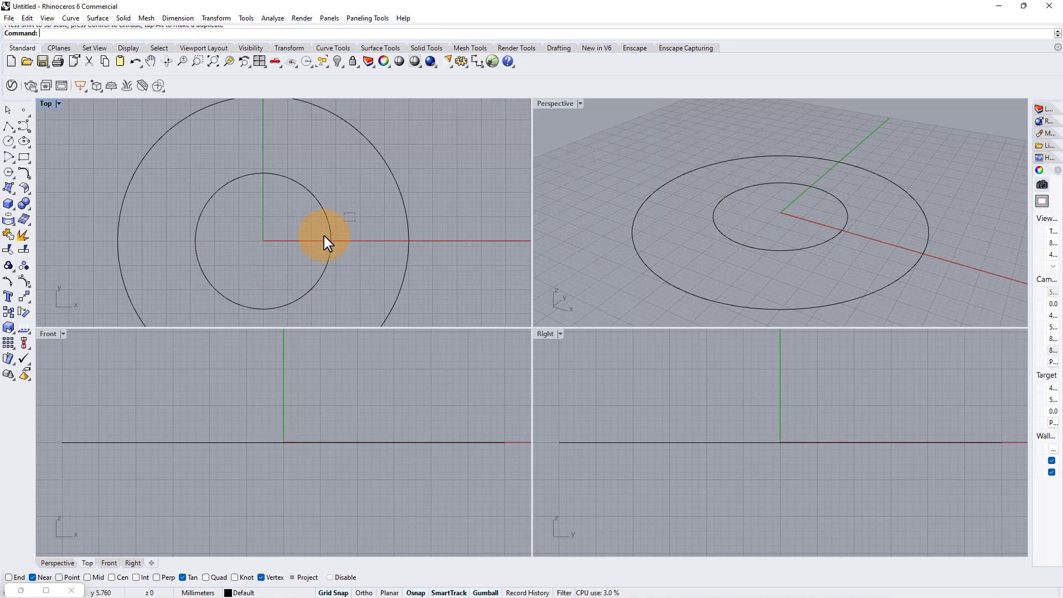
Duplicate the inner circle in place and raise one of the two vertically as the top profile
left_click(335, 236)
key("ctrl+v")
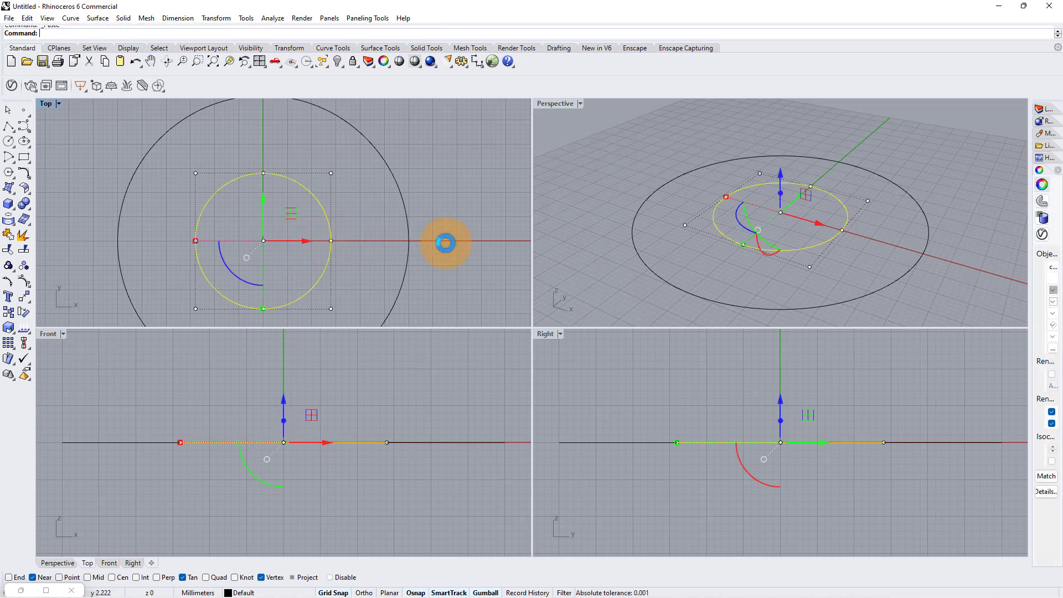
scroll(377, 253, "down", 4)
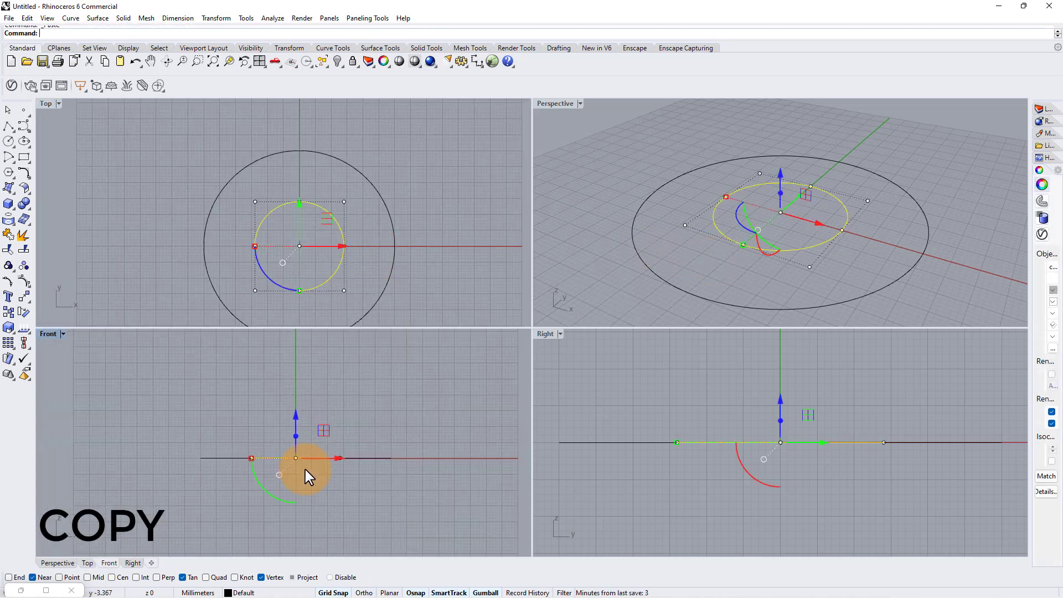
scroll(305, 469, "down", 5)
left_click_drag(300, 426, 309, 363)
scroll(368, 465, "up", 3)
left_click(381, 274)
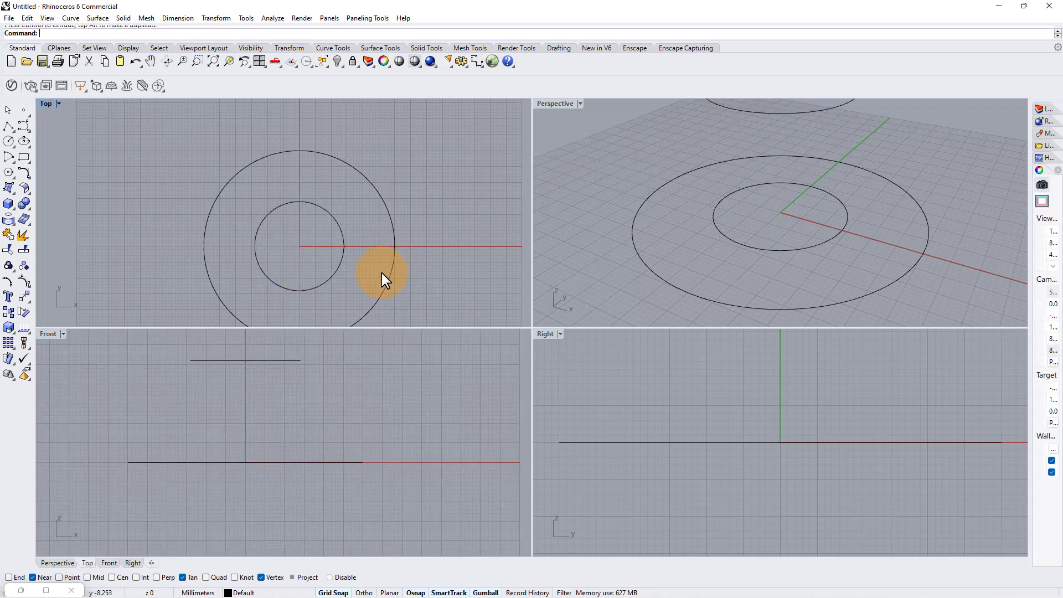
Raise the large circle above the base, duplicate it, and lift one copy to just below the top small circle
scroll(396, 273, "up", 1)
left_click(387, 279)
left_click_drag(245, 420, 258, 347)
key("ctrl+c")
key("ctrl+v")
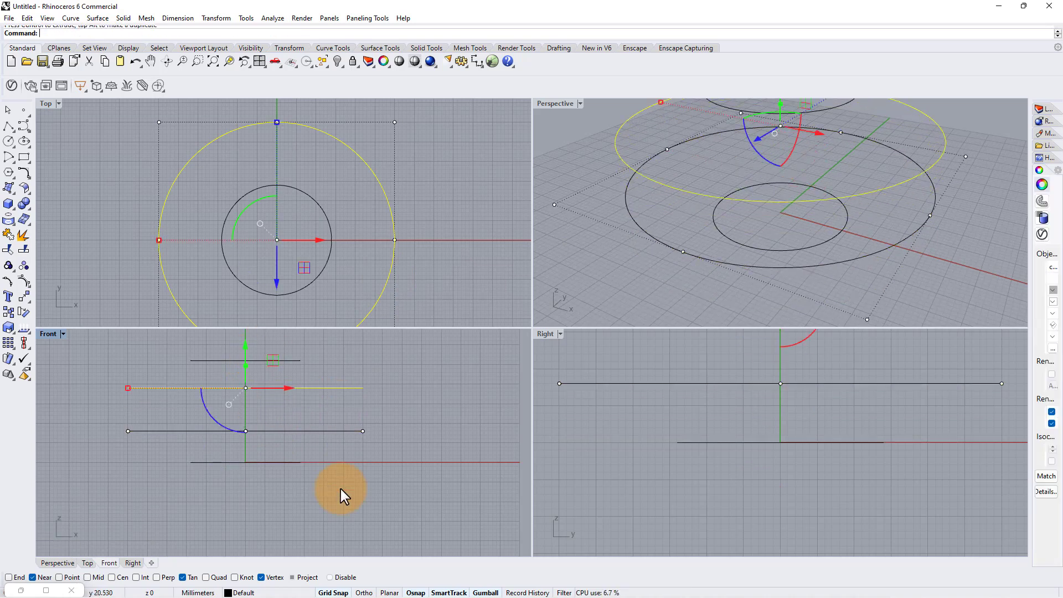
scroll(341, 489, "down", 7)
scroll(303, 389, "up", 7)
left_click(655, 267)
key("Escape")
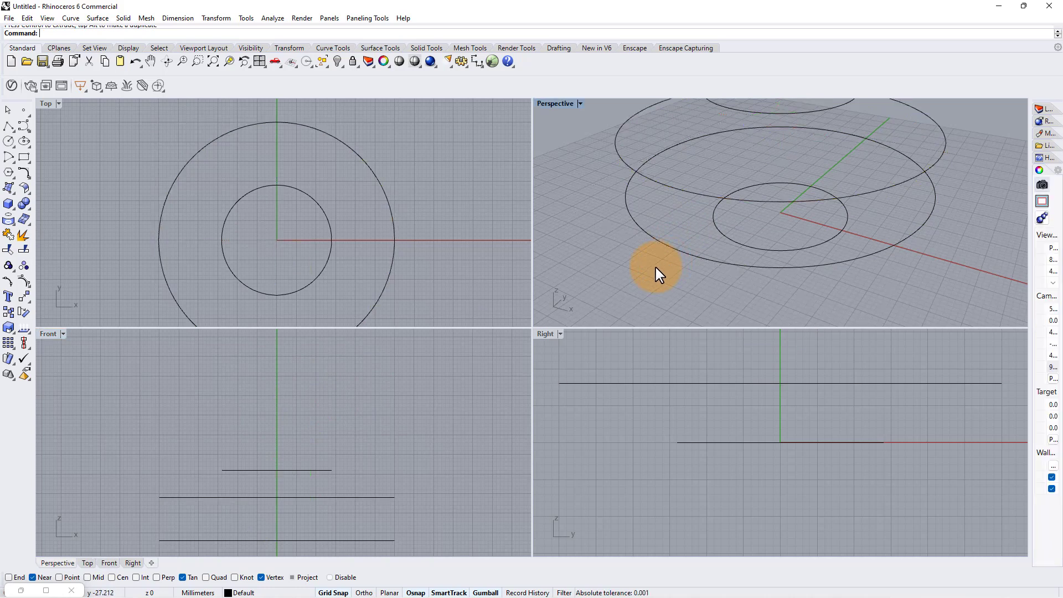
Maximize the Perspective view and move the upper three circles together slightly higher above the base circle
scroll(655, 267, "down", 5)
double_click(557, 106)
right_click_drag(606, 221, 742, 194, "shift")
mouse_move(665, 190)
right_mouse_down()
mouse_move(659, 218)
mouse_move(659, 207)
right_mouse_up()
left_click_drag(742, 354, 742, 354)
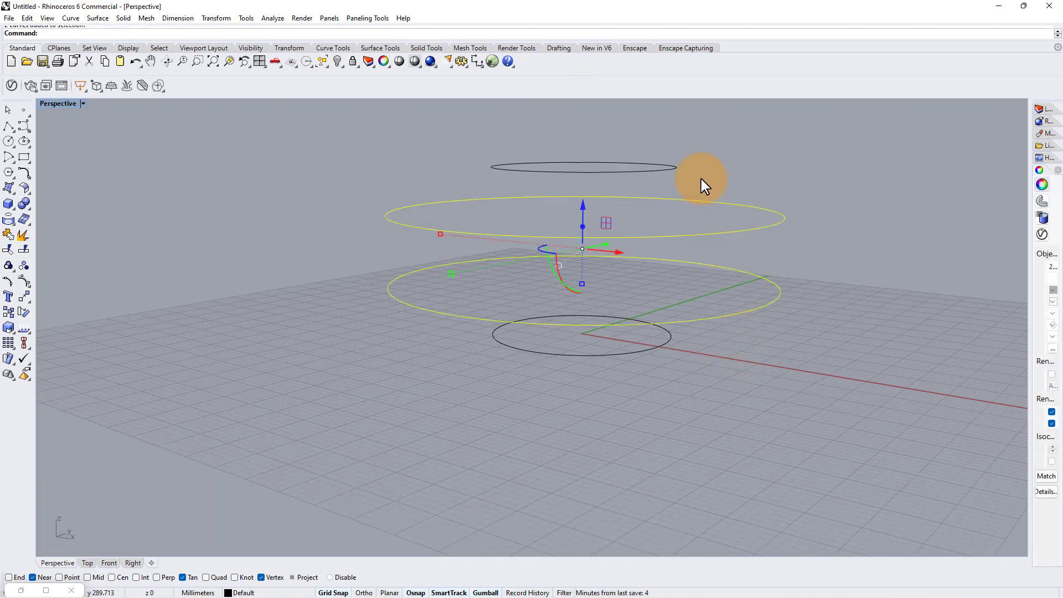
left_click(663, 171, "shift")
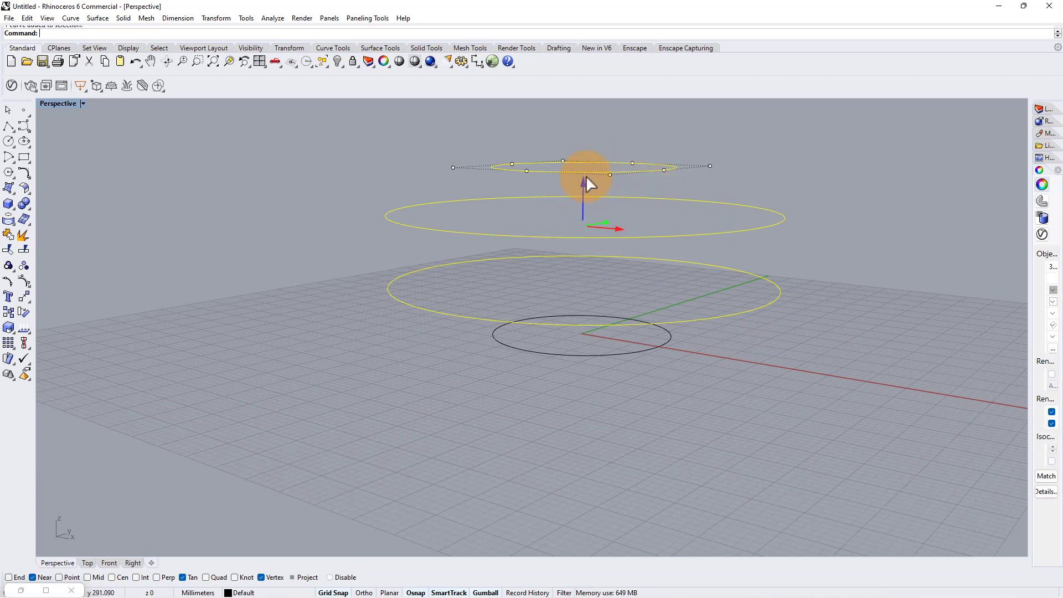
left_click_drag(586, 176, 589, 160)
left_click(790, 244)
Raise the top small circle further above the two large circles
right_click_drag(790, 236, 740, 138)
left_click_drag(739, 138, 646, 216)
left_click_drag(579, 133, 582, 81)
right_click_drag(646, 263, 631, 182)
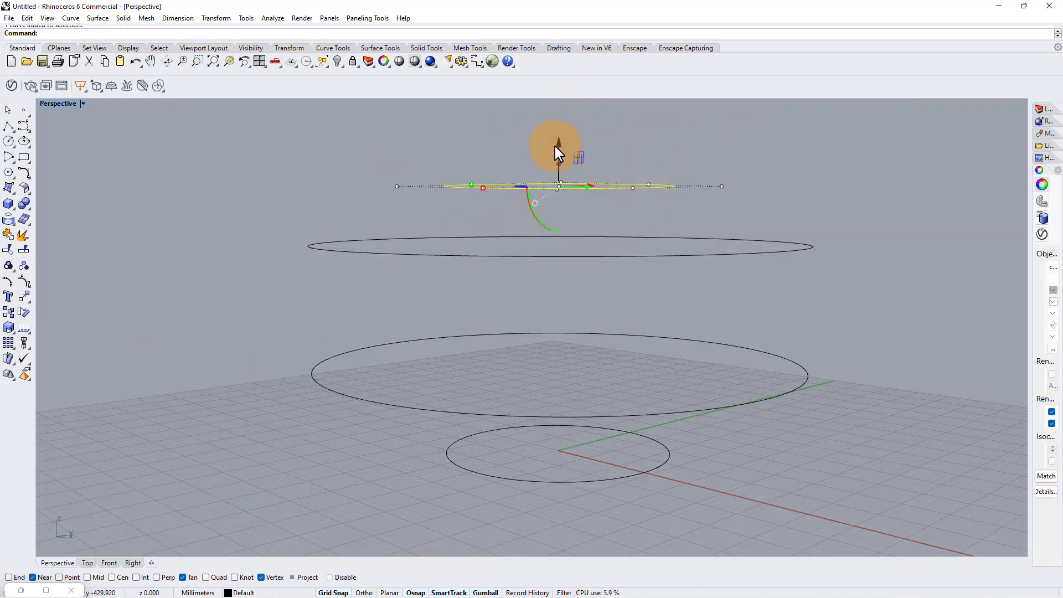
left_click_drag(554, 146, 562, 110)
left_click(678, 195)
Open Grasshopper and add a Curve parameter to the canvas
right_click_drag(678, 195, 569, 353)
type("Gr")
key("Return")
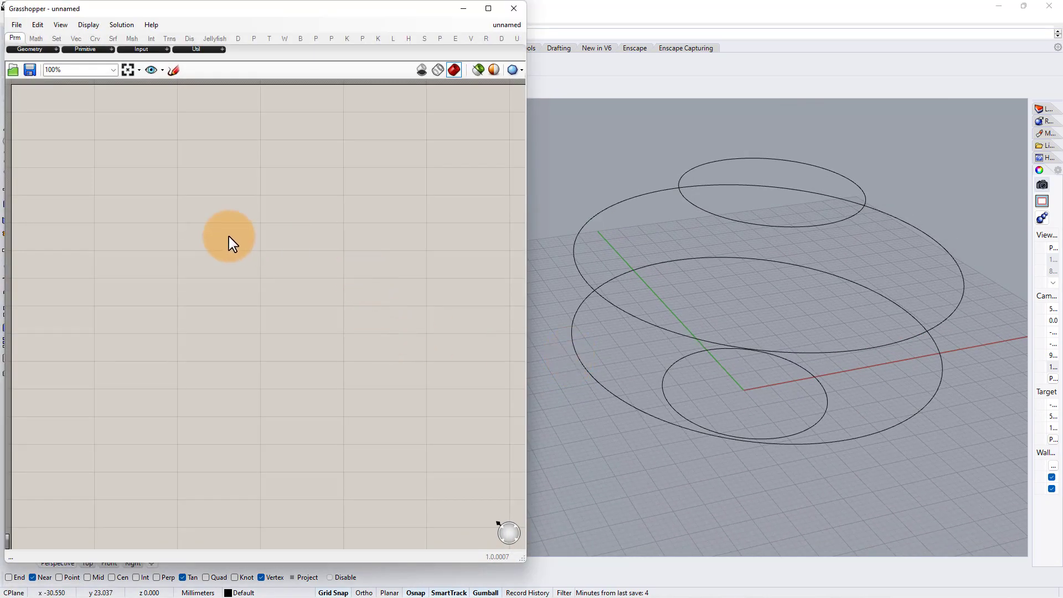
scroll(119, 145, "up", 3)
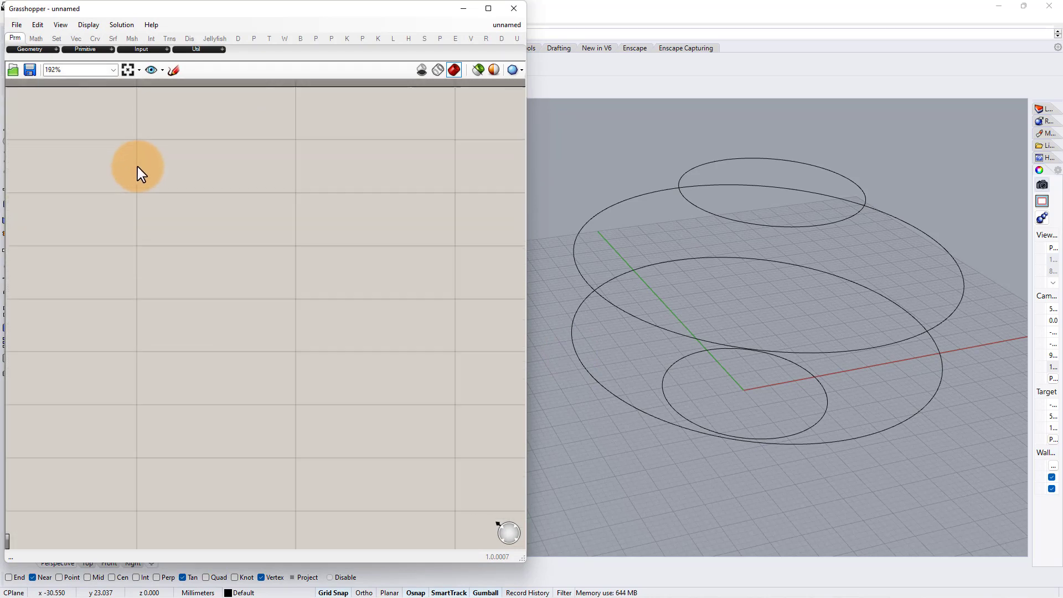
double_click(128, 151)
type("crv")
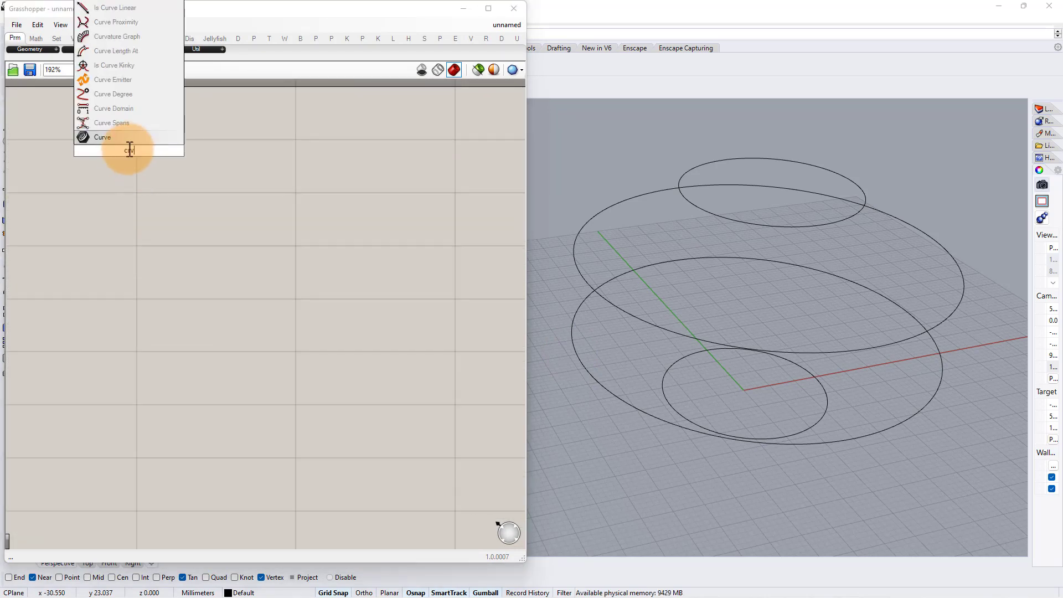
left_click(104, 142)
Reference the four circles as multiple curves in the Curve parameter, picking them in order from top to bottom
right_click(120, 148)
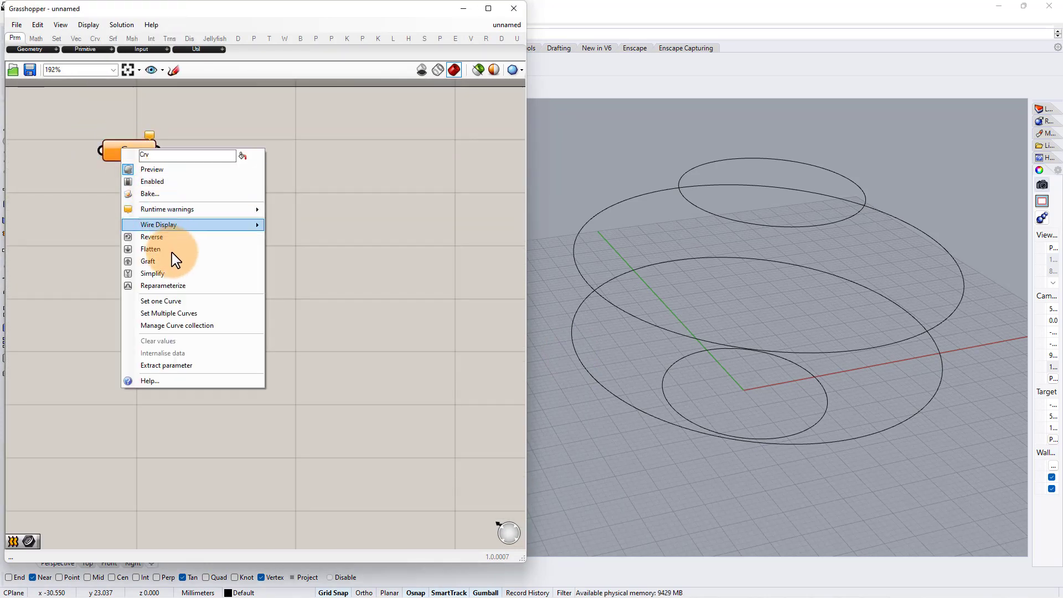
left_click(165, 313)
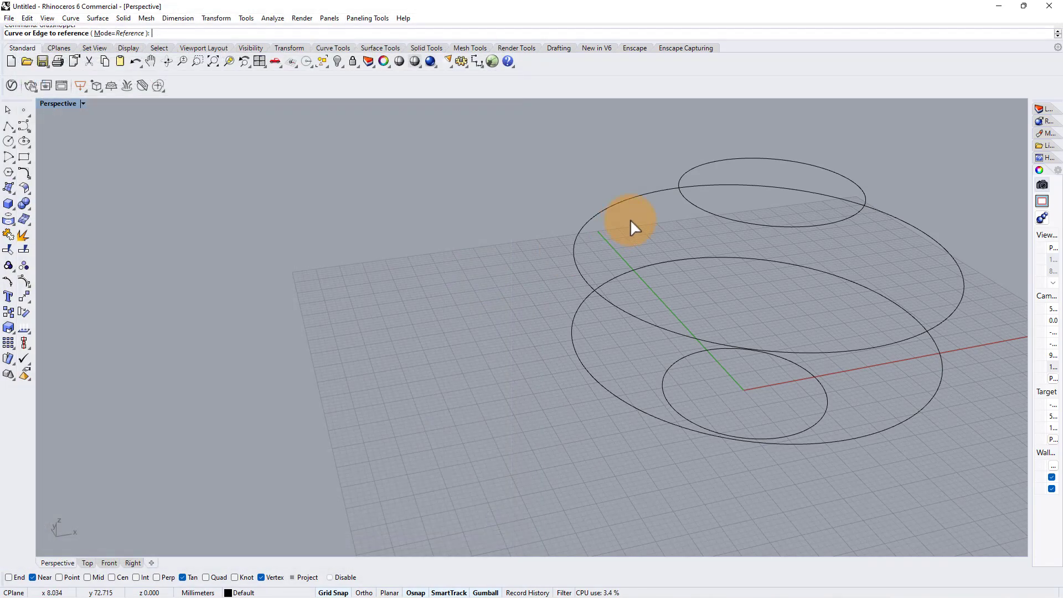
left_click(686, 206)
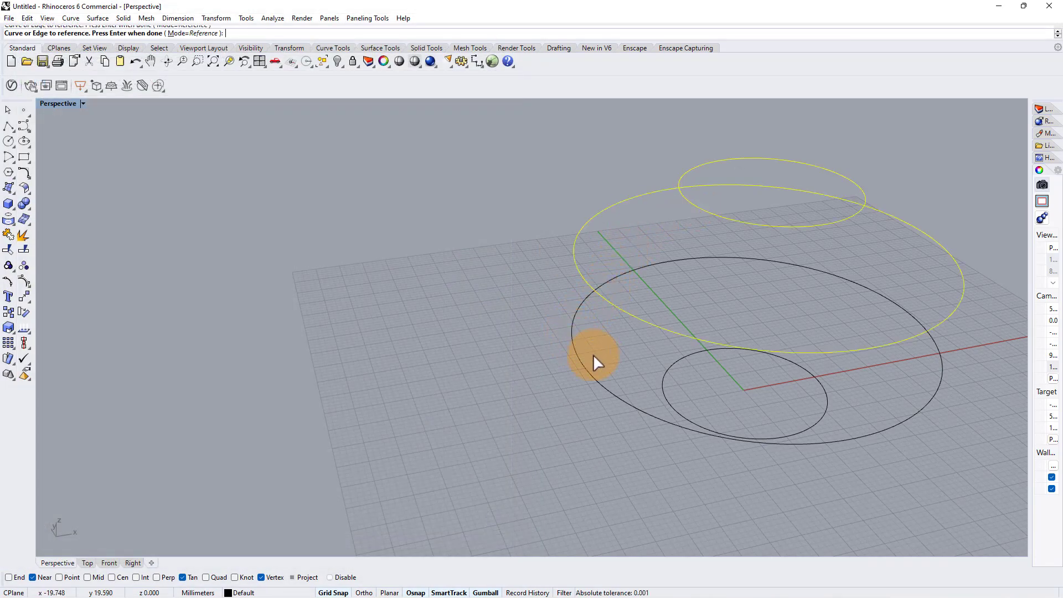
left_click(583, 366)
left_click(662, 380)
key("Return")
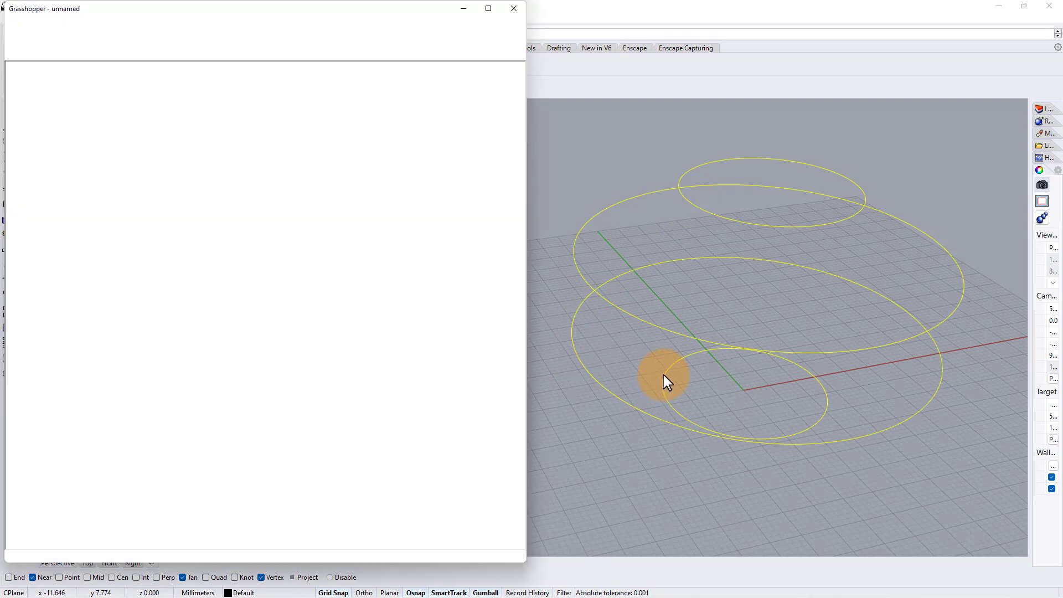
Add a Loft component and feed the Curve parameter into its curves input
right_click(227, 165)
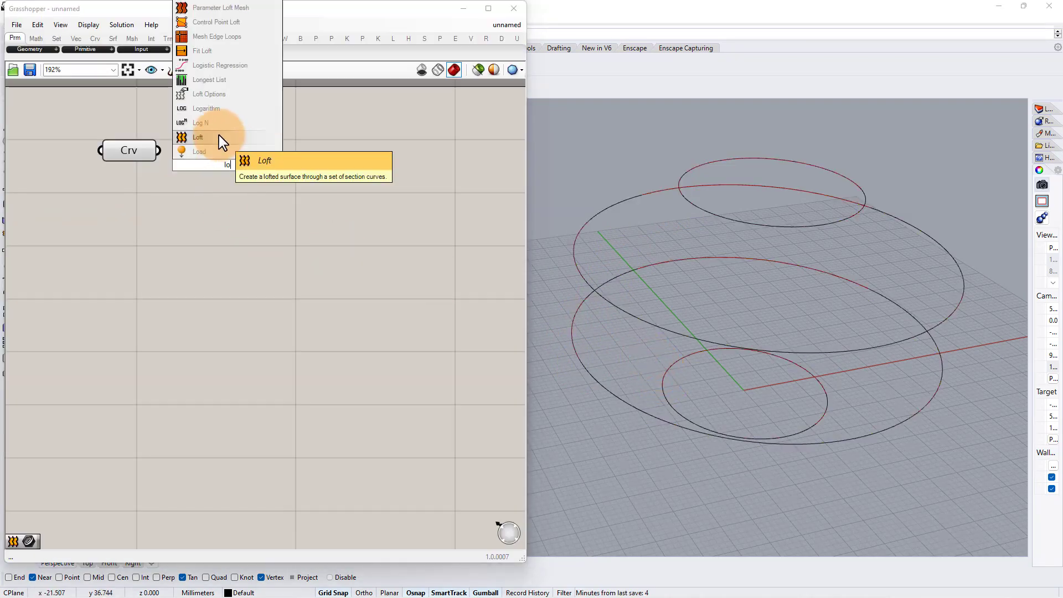
left_click(218, 135)
left_click_drag(202, 161, 203, 161)
left_click_drag(216, 166, 219, 176)
scroll(250, 135, "down", 1)
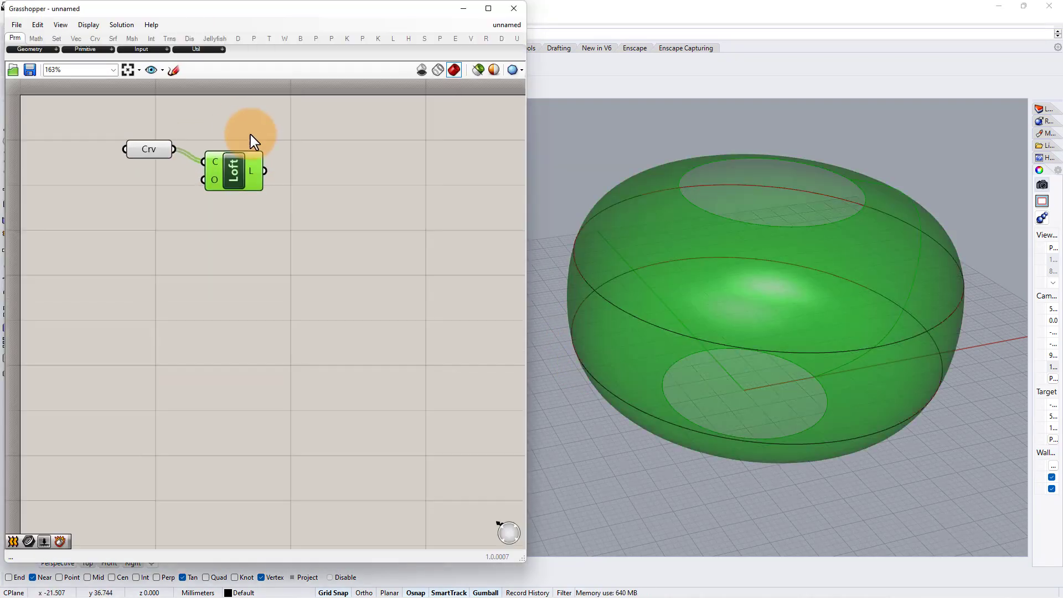
left_click(263, 137)
Move the Curve and Loft components together to free canvas space after the Loft output
right_click_drag(313, 154, 408, 205)
scroll(341, 190, "up", 2)
left_click_drag(340, 190, 207, 253)
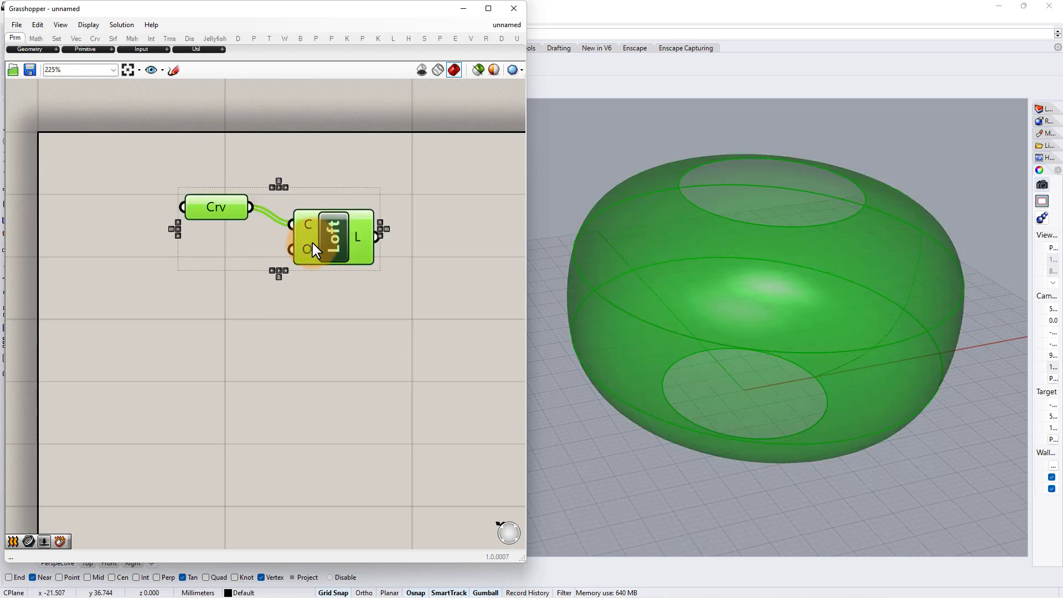
left_click_drag(312, 244, 201, 246)
left_click(368, 236)
Add a Surface parameter and connect the Loft output to it
right_click_drag(367, 235, 322, 234)
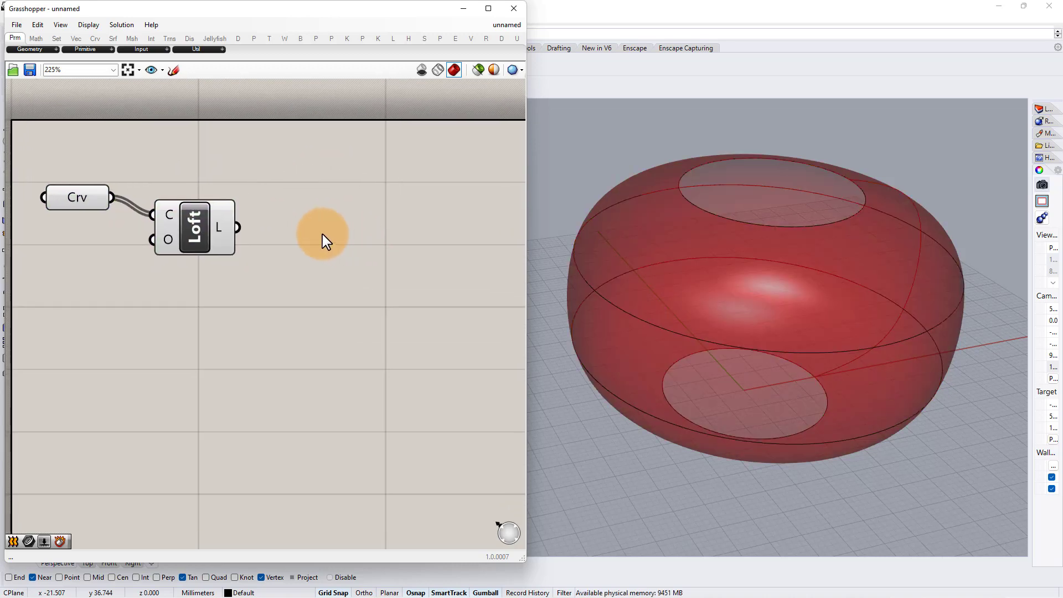
right_click(322, 234)
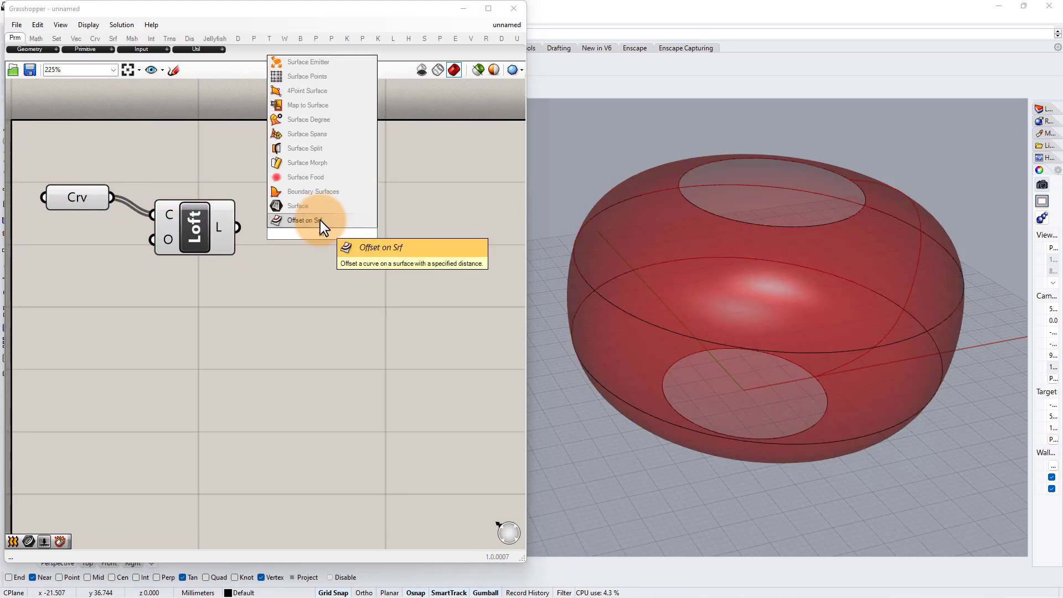
left_click(320, 220)
left_click_drag(291, 234, 361, 251)
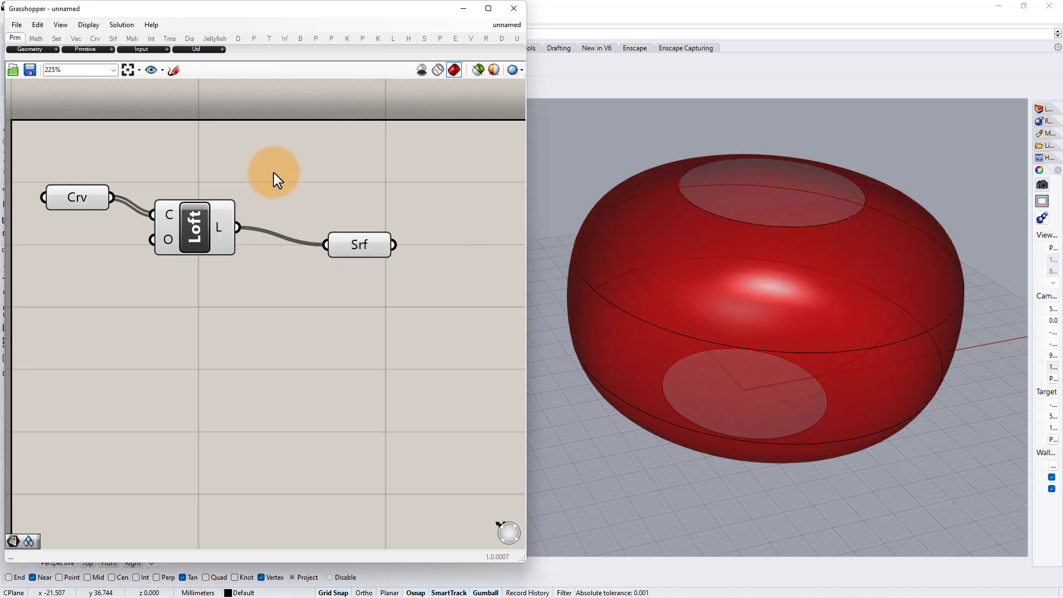
Turn off the preview of the Curve and Loft components, and expand the component palette to show its icons
left_click_drag(273, 172, 93, 265)
middle_click(165, 280)
left_click(194, 247)
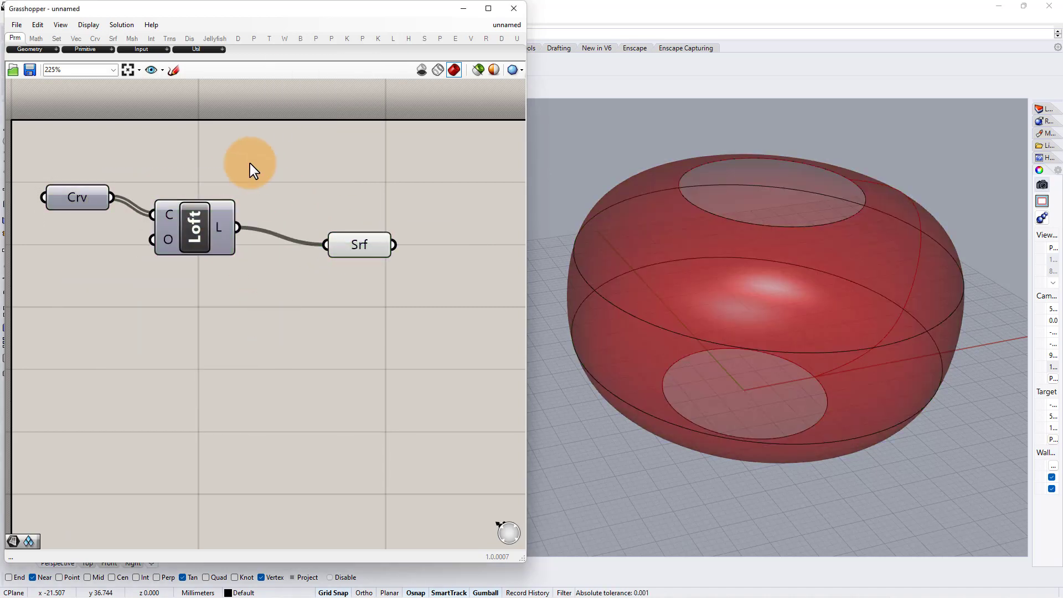
left_click_drag(236, 60, 238, 93)
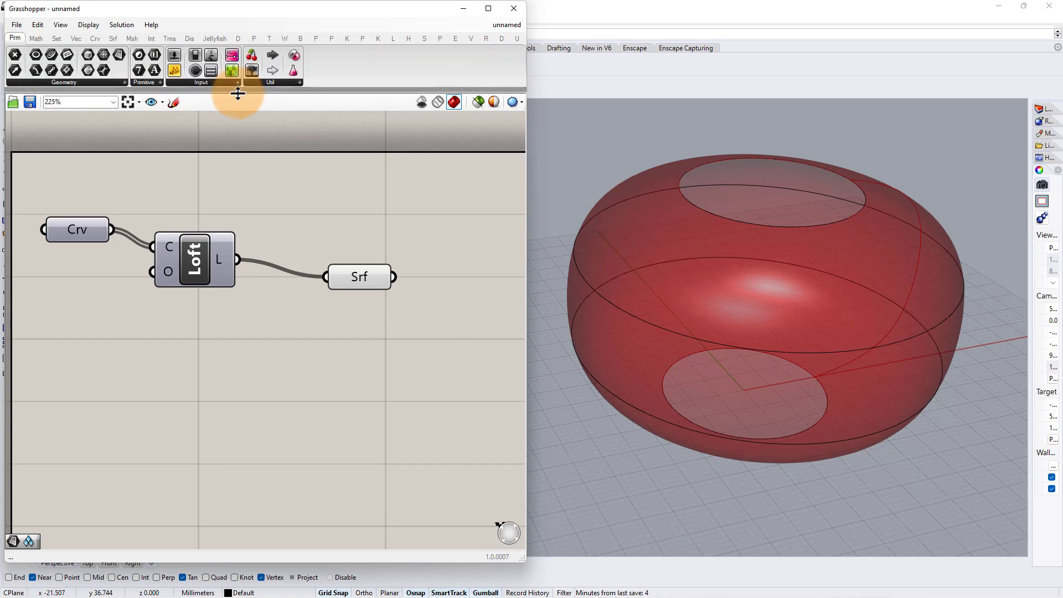
Add a Diamond Panels component and connect the Surface parameter to its Srf input
right_click_drag(391, 233, 280, 205)
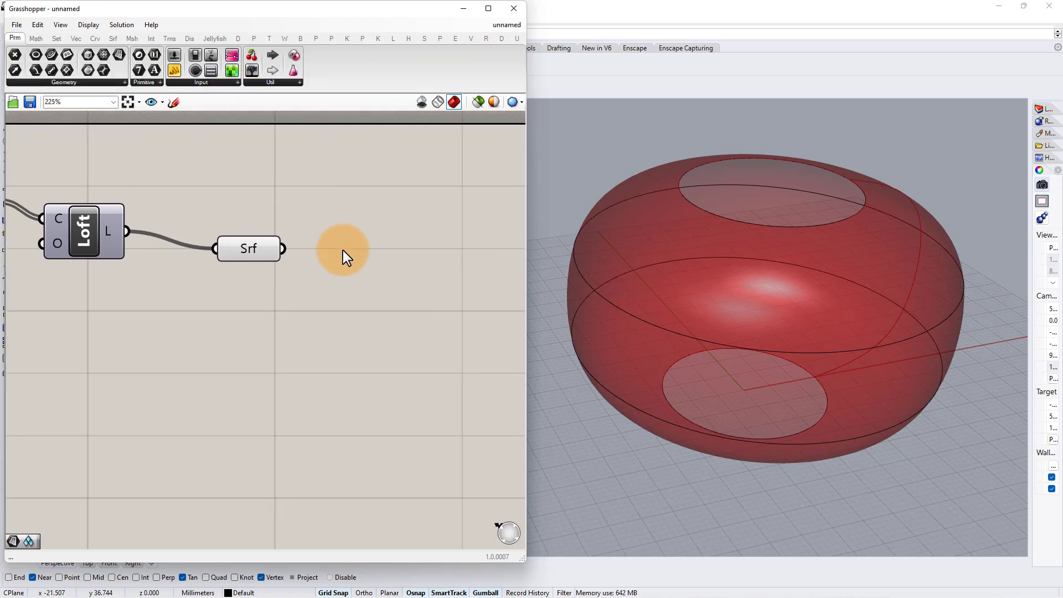
double_click(339, 240)
type("dia")
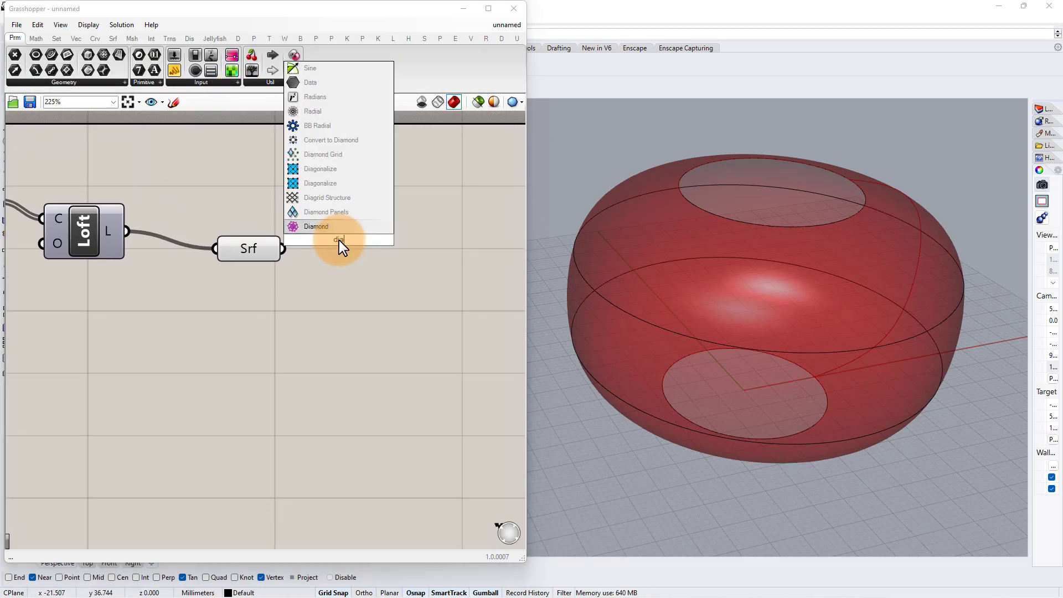
left_click(315, 212)
left_click_drag(298, 248, 376, 271)
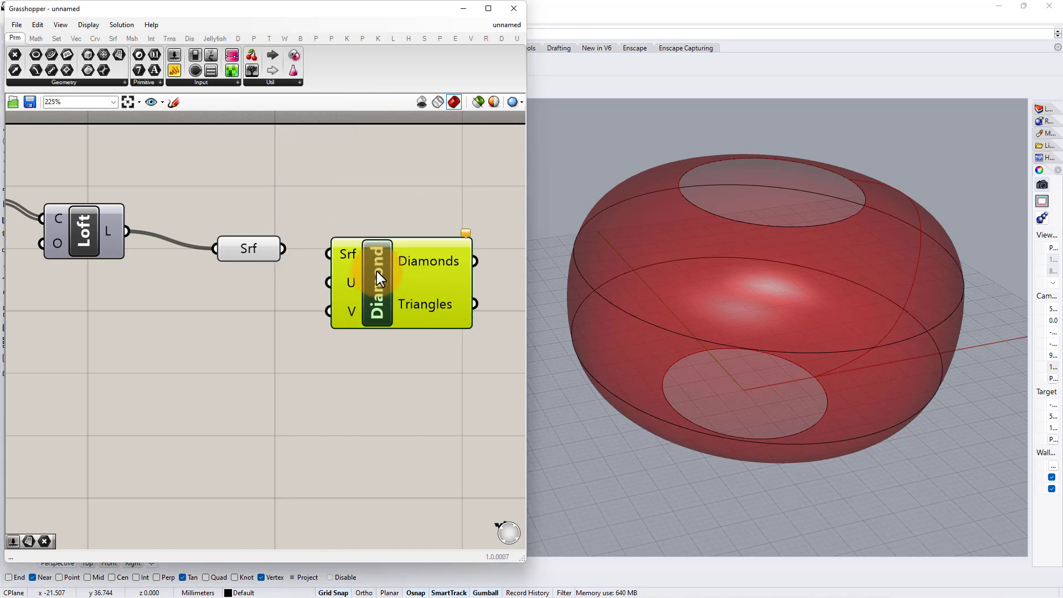
left_click_drag(283, 249, 329, 253)
left_click(299, 259)
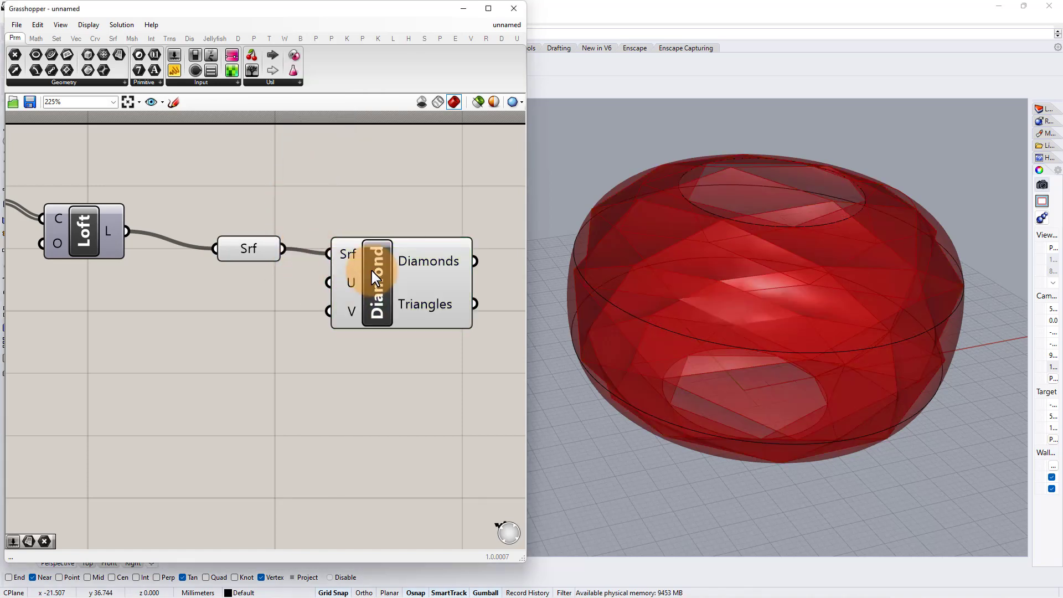
Turn off the preview of the Surface parameter
left_click_drag(261, 195, 185, 277)
middle_click(183, 279)
left_click(220, 248)
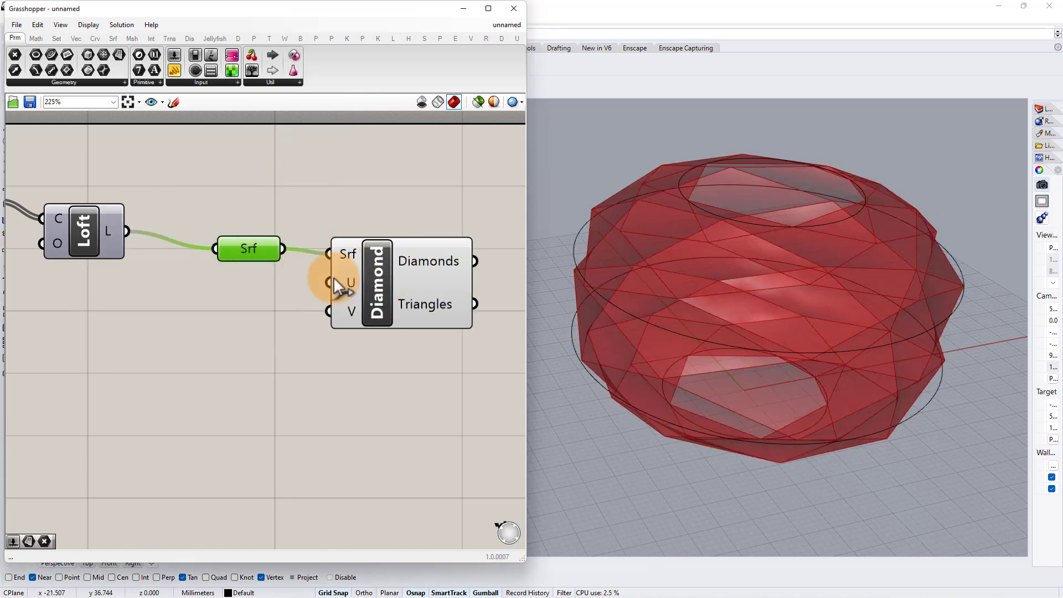
Add a number slider of 12 for the Diamond Panels V input and a copy of it set to 4 for the U input
right_click(226, 322)
left_click(222, 328)
double_click(199, 314)
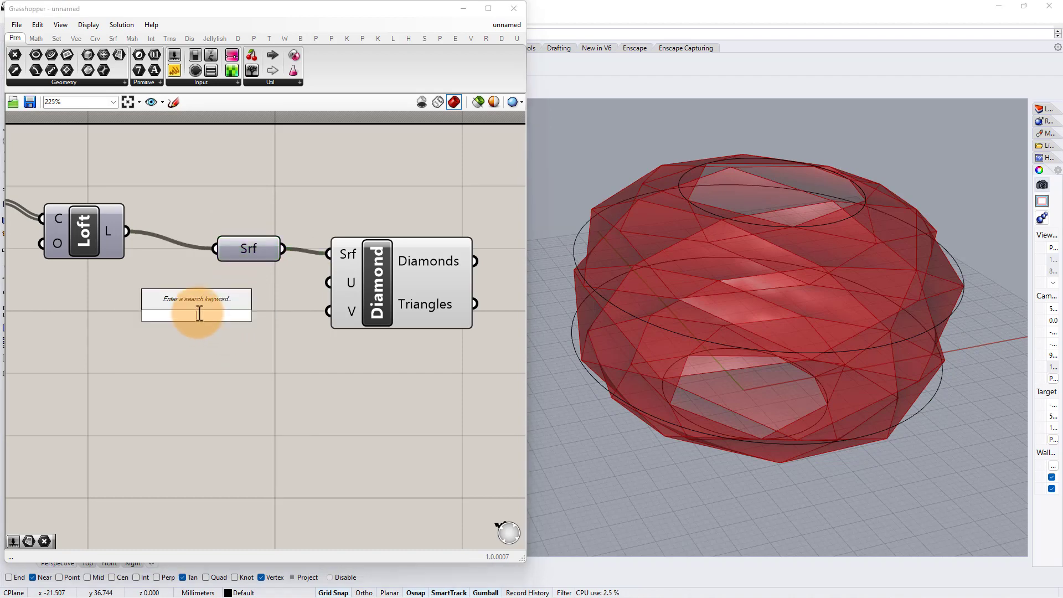
type("12")
key("Return")
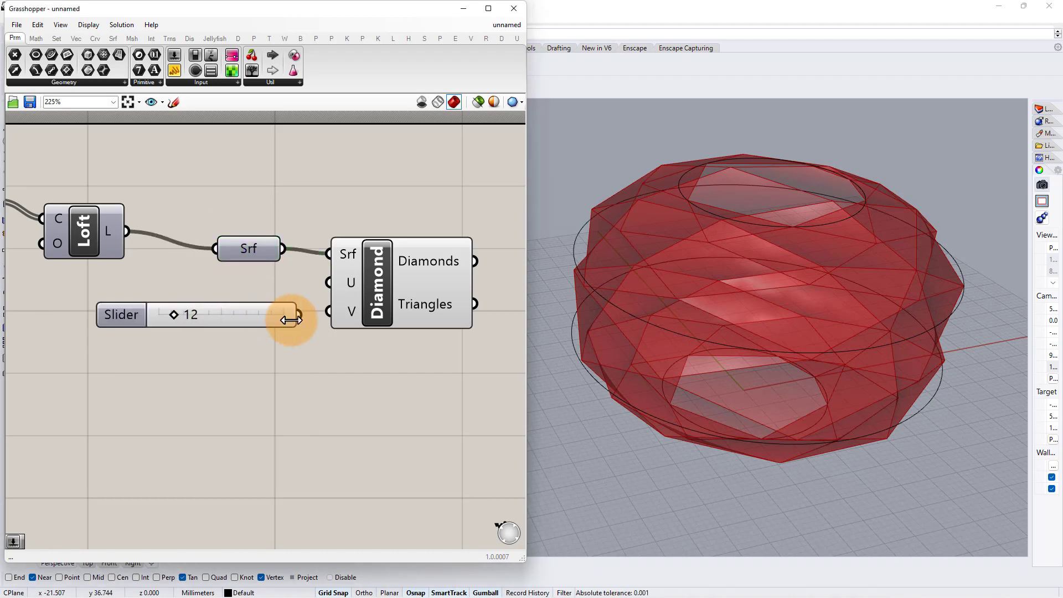
left_click_drag(304, 317, 145, 311)
key("ctrl+c")
key("ctrl+v")
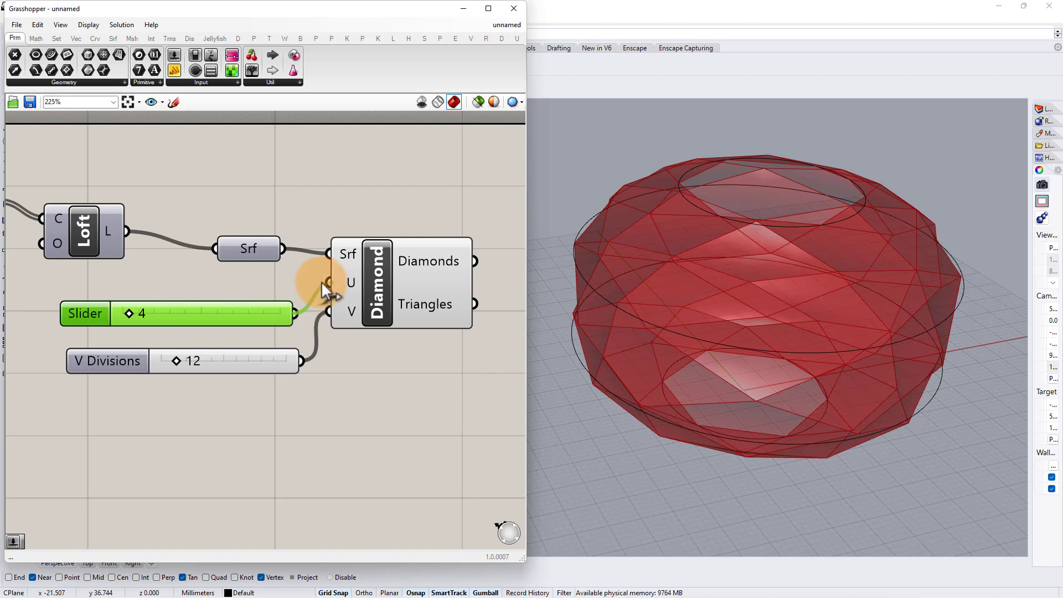
Connect the slider of 4 to the Diamond Panels U input
left_click_drag(327, 288, 329, 282)
right_click_drag(758, 279, 798, 288)
right_click_drag(362, 293, 251, 287)
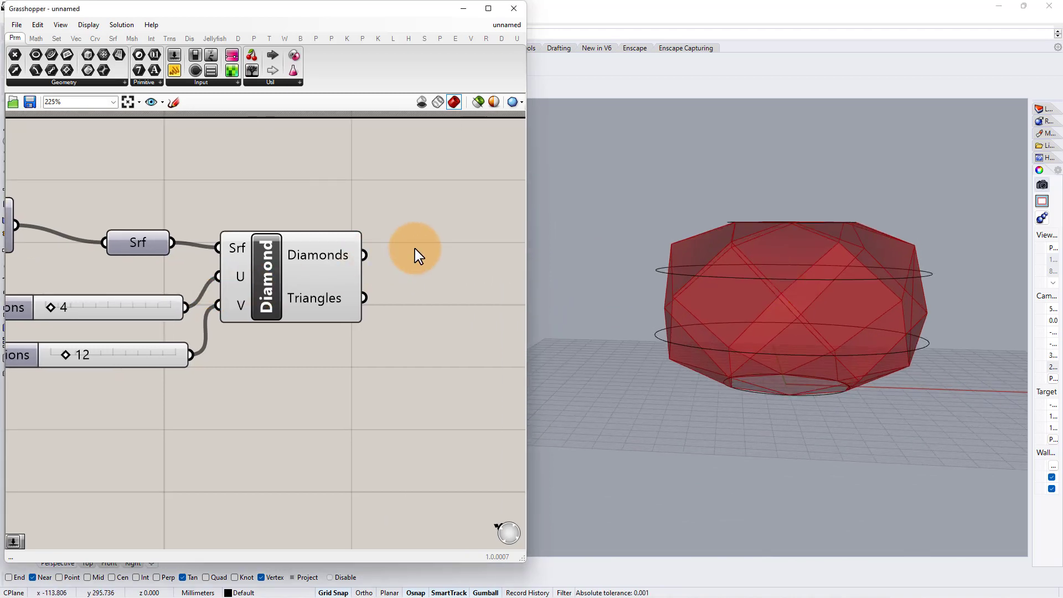
Add a Custom Preview component and connect the Diamonds output of Diamond Panels to its G input
double_click(414, 248)
type("cust")
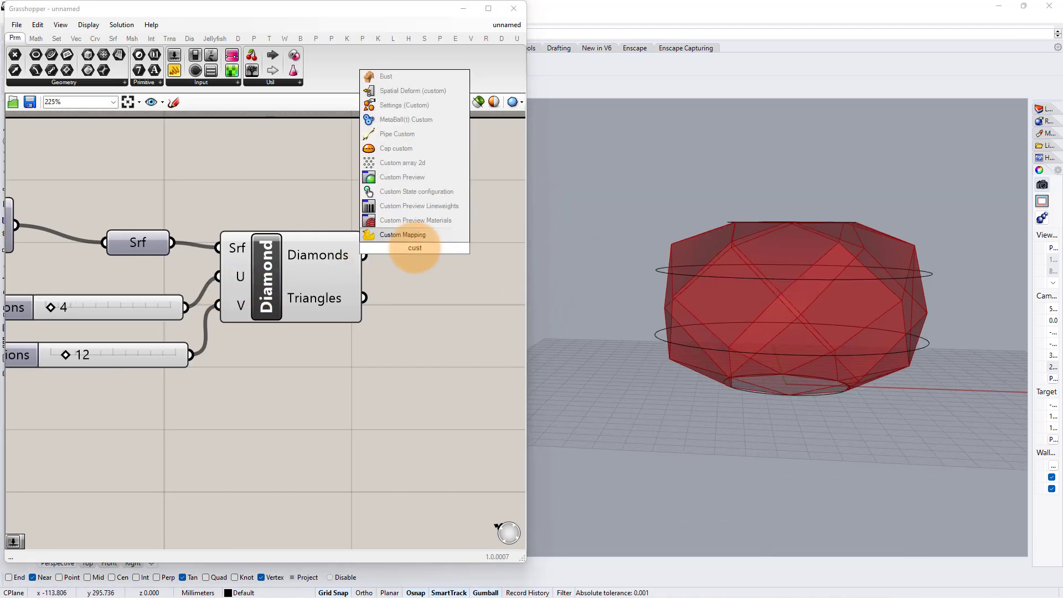
left_click(423, 181)
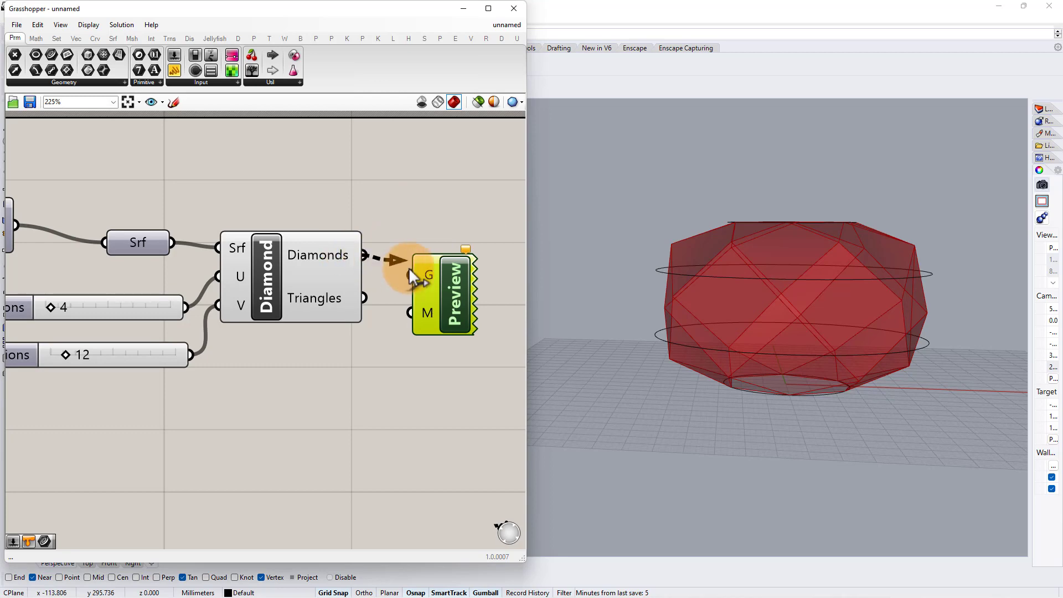
left_click_drag(409, 267, 410, 275)
scroll(759, 255, "up", 5)
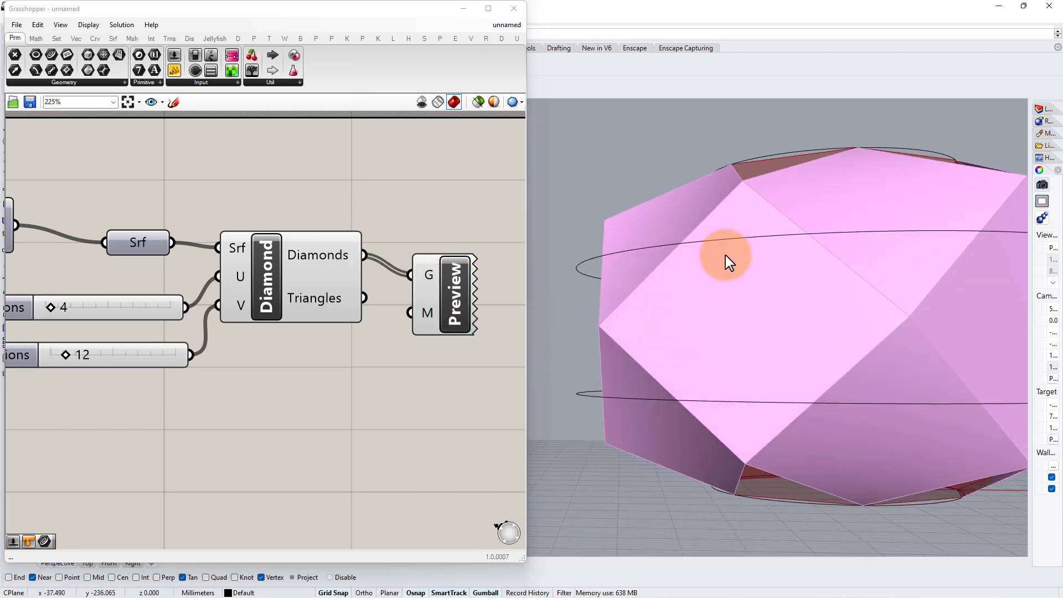
scroll(725, 255, "down", 2)
right_click_drag(726, 257, 763, 300)
scroll(754, 291, "down", 4)
scroll(752, 300, "up", 3)
right_click_drag(26, 307, 155, 312)
scroll(157, 310, "up", 3)
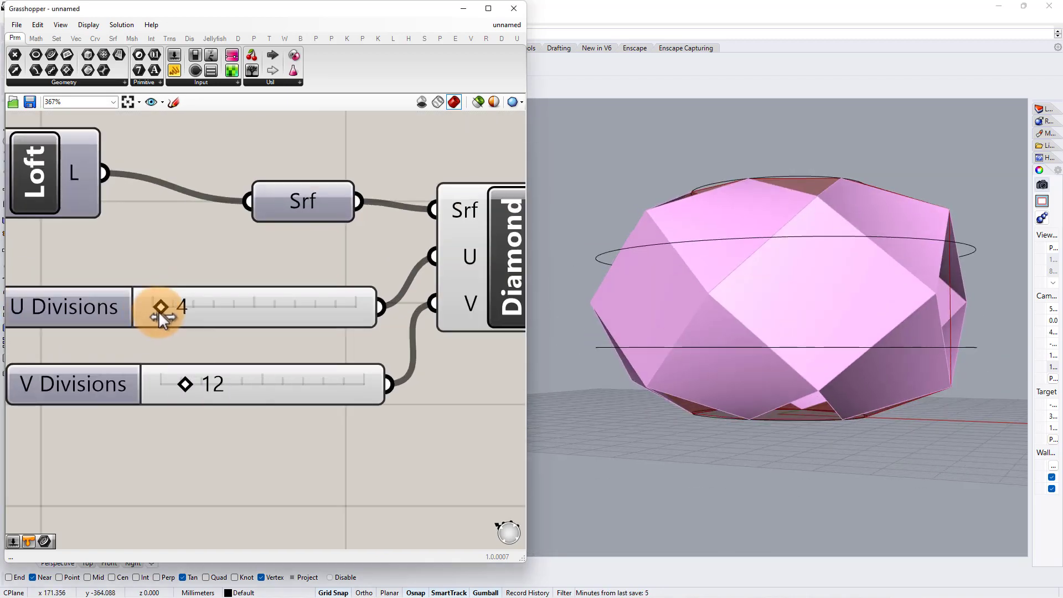
left_click_drag(158, 309, 157, 311)
Move the Custom Preview component up to free the space beside the Triangles output
right_click_drag(317, 324, 189, 326)
scroll(300, 317, "down", 1)
left_click(418, 325)
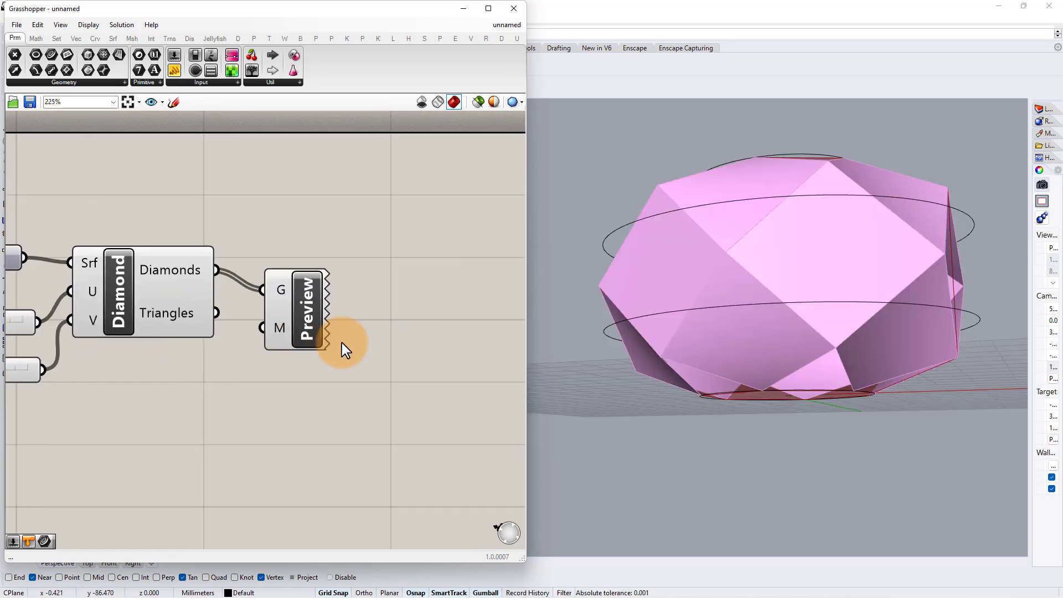
left_click_drag(278, 312, 288, 244)
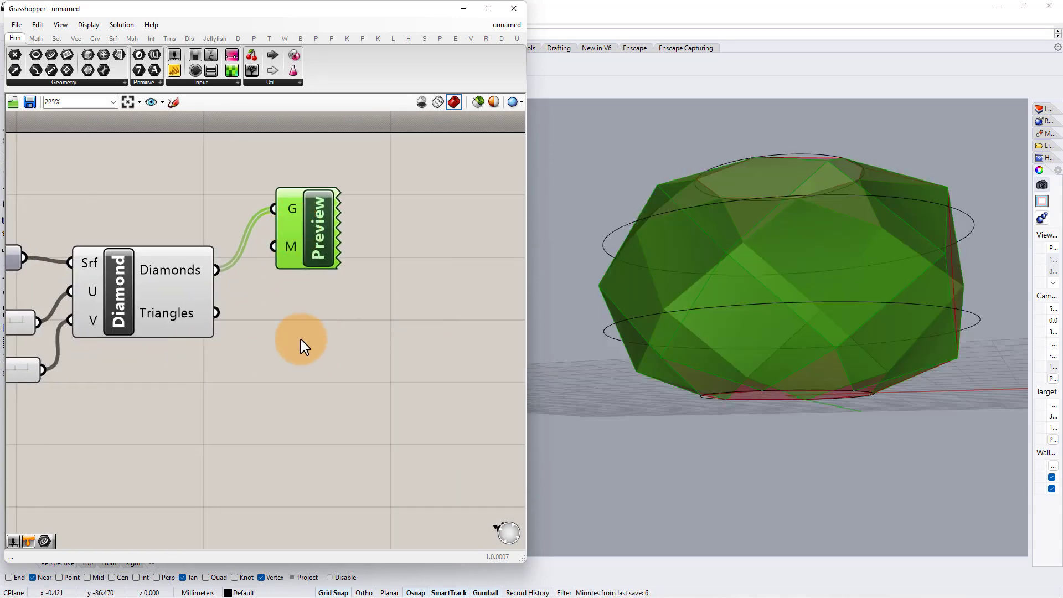
left_click(301, 340)
Add a Curve parameter below the Custom Preview and connect the Triangles output of Diamond Panels to it
scroll(315, 338, "up", 1)
double_click(315, 337)
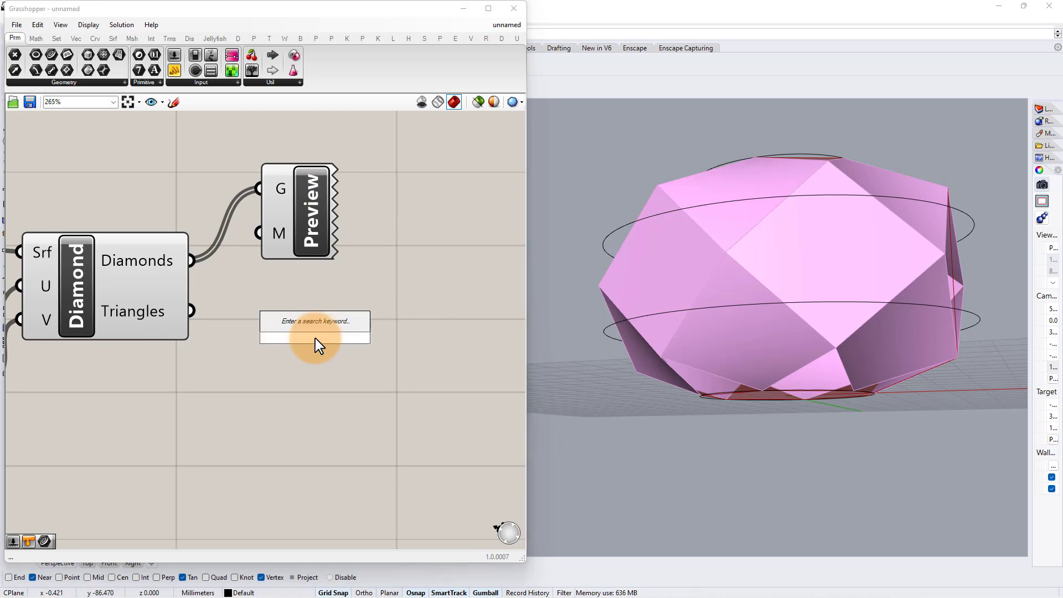
type("curve")
left_click(313, 327)
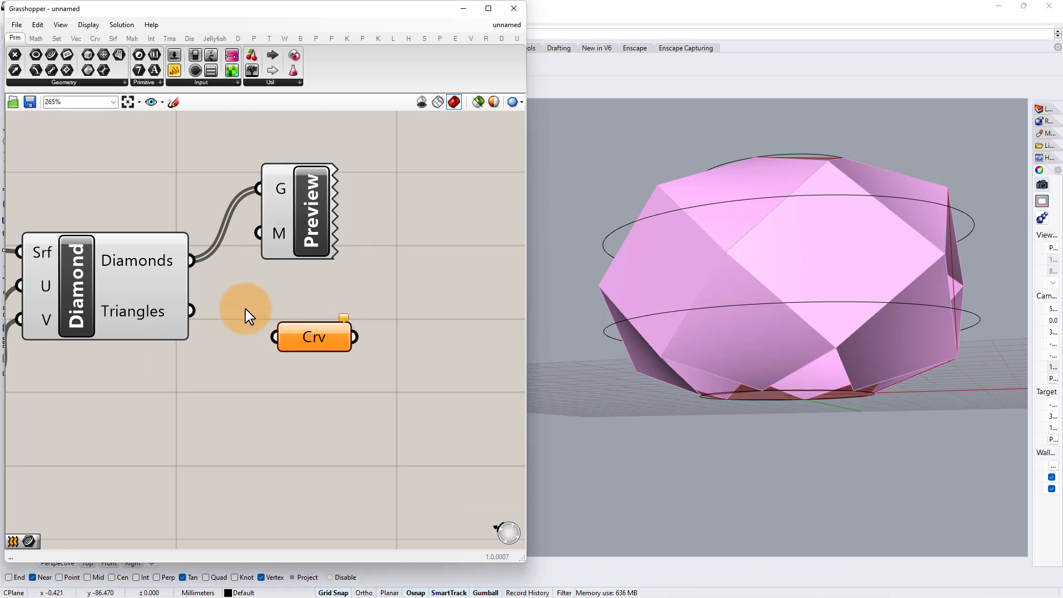
left_click_drag(257, 330, 304, 362)
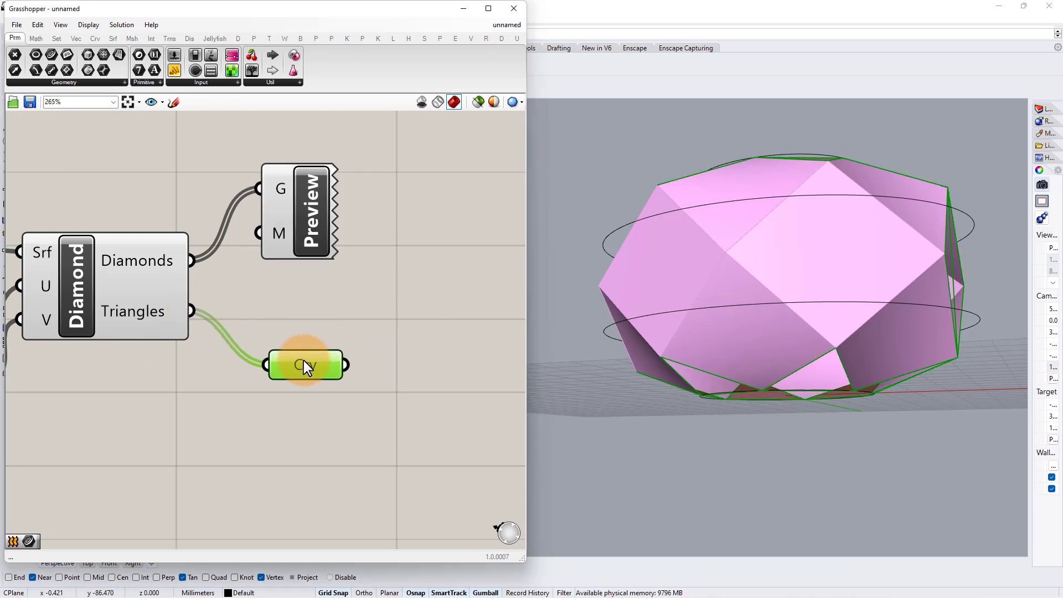
right_click_drag(768, 354, 864, 333)
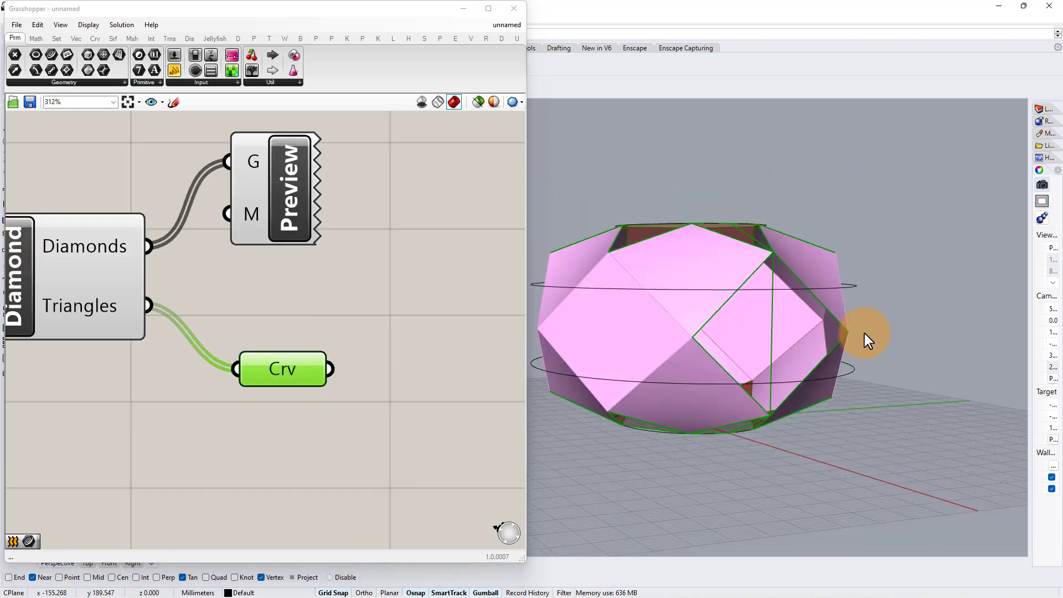
Try 16 V divisions and 8 U divisions for the diamond panels
right_click_drag(200, 319, 447, 291)
right_click_drag(244, 331, 382, 344)
left_click(124, 370)
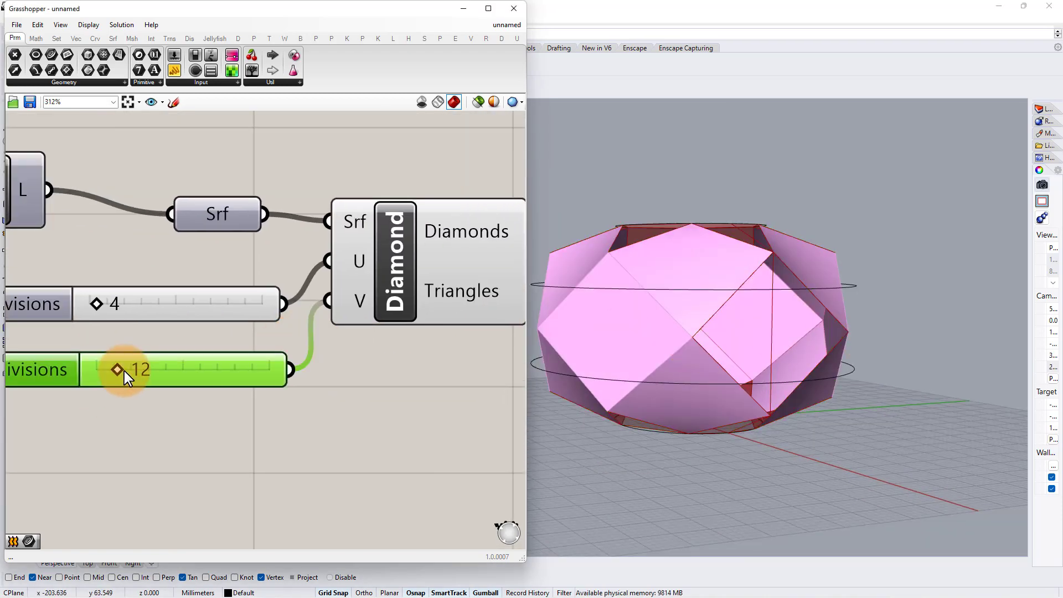
left_click_drag(125, 370, 130, 370)
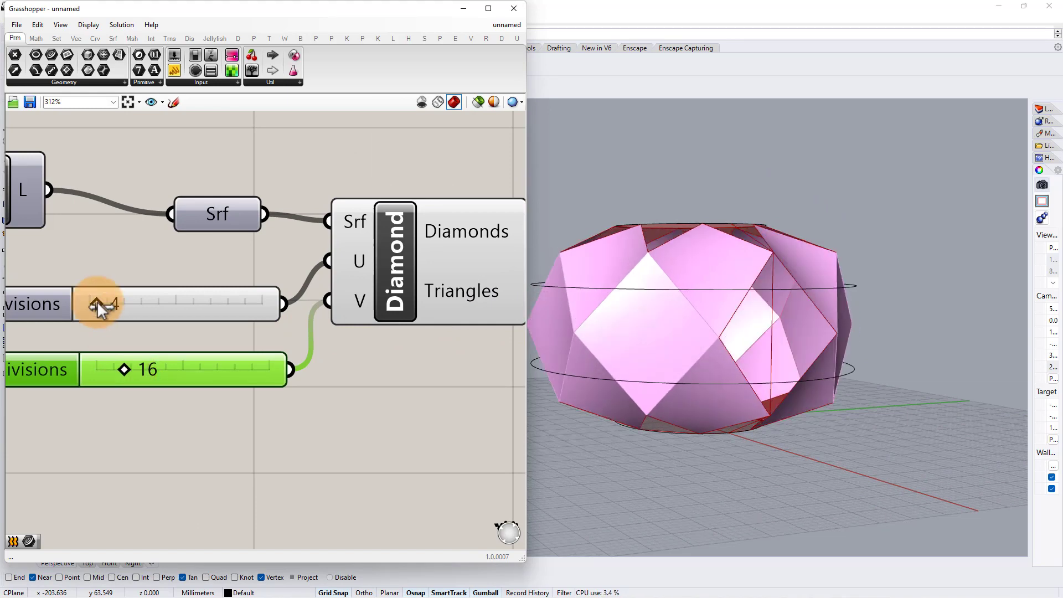
left_click_drag(97, 300, 104, 305)
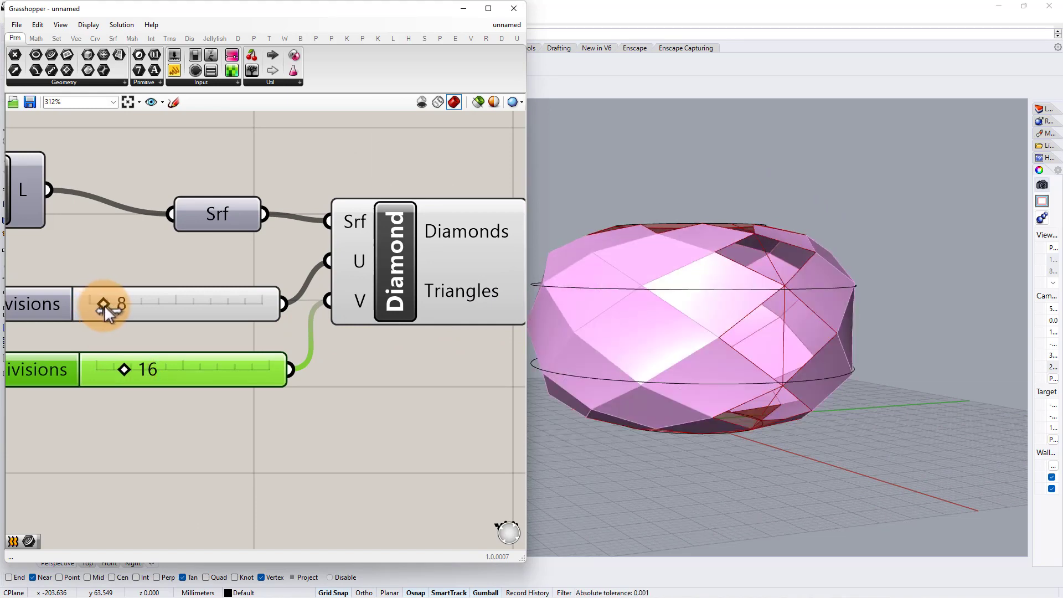
Set the V Divisions slider to 18 and the U Divisions slider to 3
left_click_drag(116, 363, 125, 370)
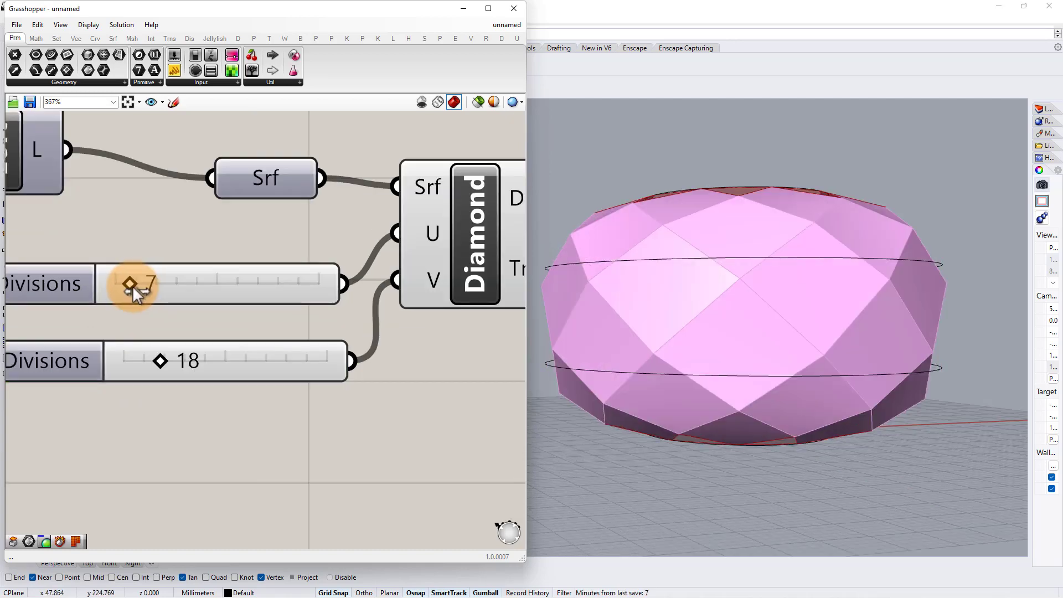
left_click_drag(135, 285, 126, 286)
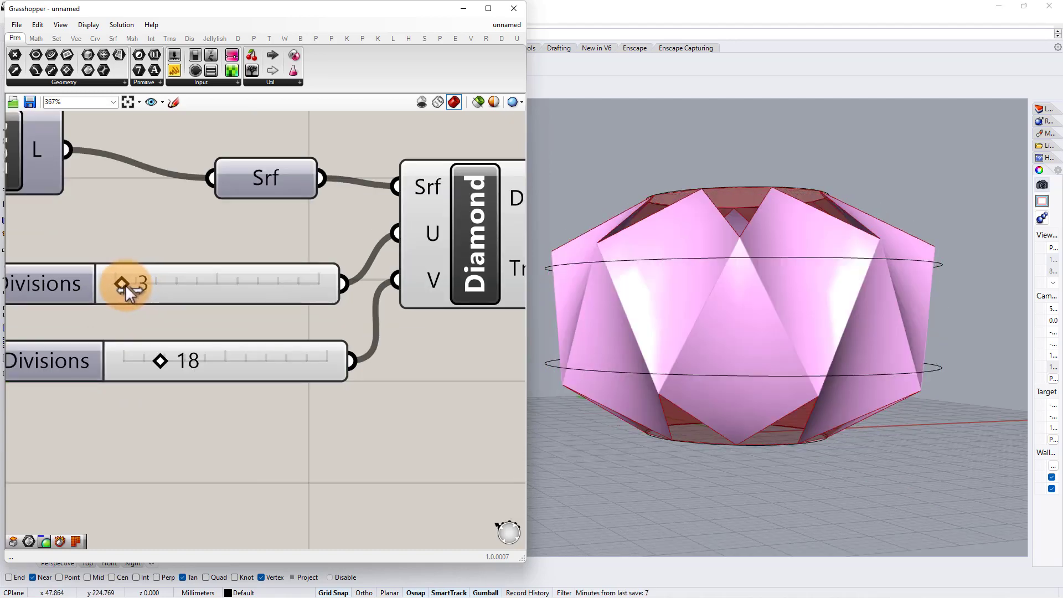
right_click_drag(729, 356, 719, 330)
Add a Boundary Surfaces component and connect the triangles' Curve parameter to its E input
scroll(337, 340, "down", 2)
right_click_drag(375, 321, 210, 309)
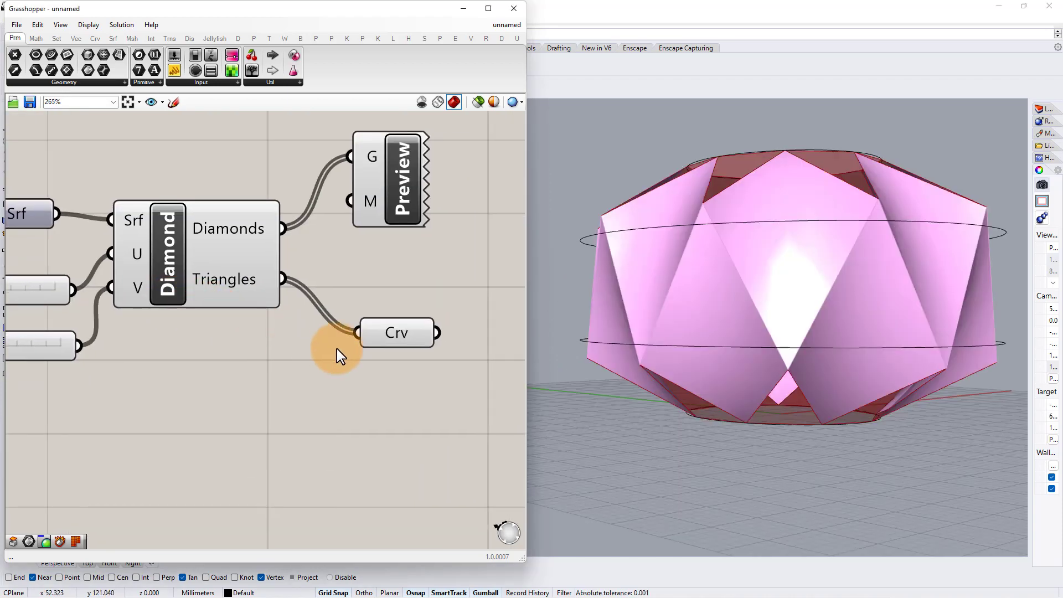
left_click(391, 332)
right_click_drag(350, 346, 277, 361)
right_click_drag(778, 332, 700, 320)
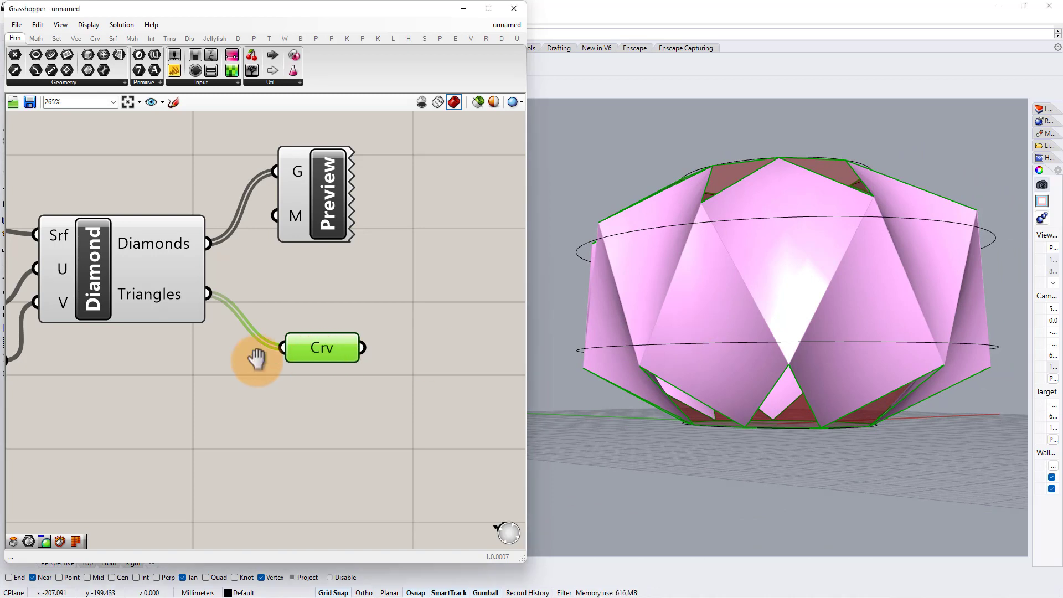
right_click_drag(256, 359, 310, 369)
double_click(310, 369)
type("bo")
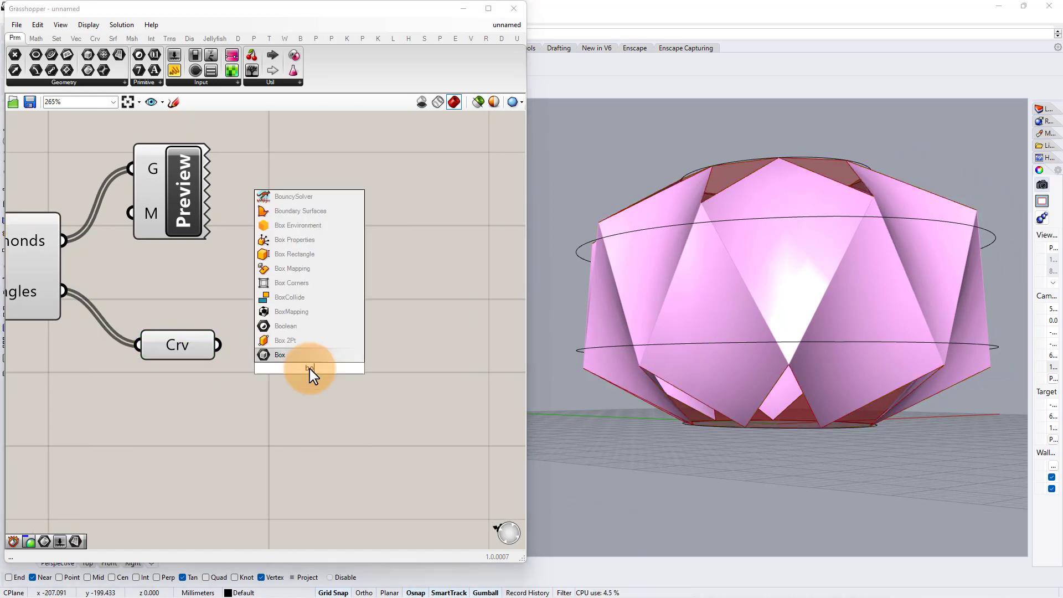
type("u")
left_click(308, 356)
left_click_drag(280, 364, 280, 365)
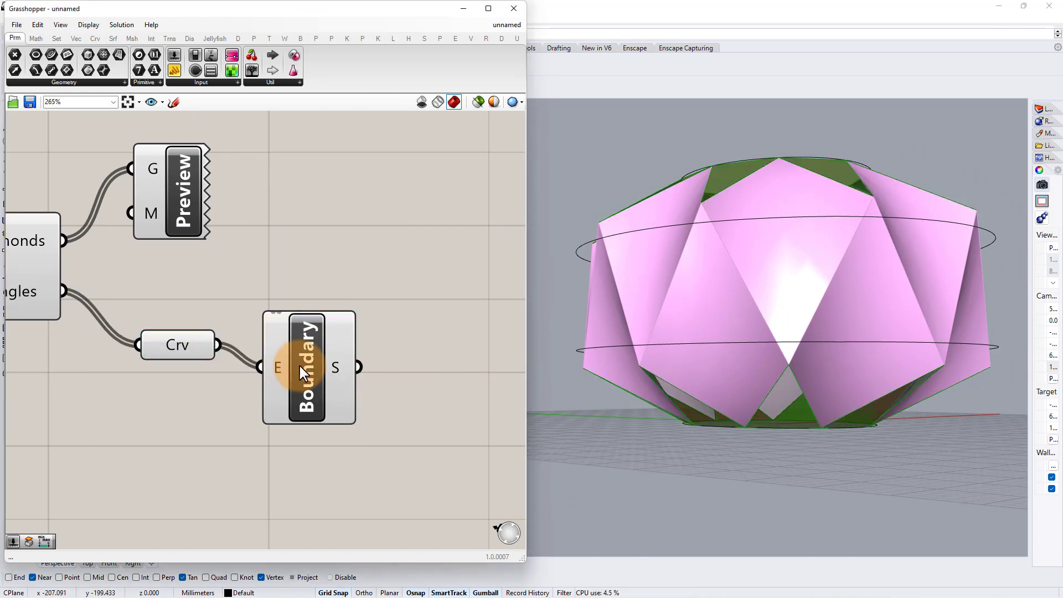
Move the Custom Preview component further along and add the Boundary Surfaces output to its G input alongside the diamonds
right_click_drag(679, 258, 702, 274)
left_click(224, 208)
left_click_drag(186, 202, 347, 201)
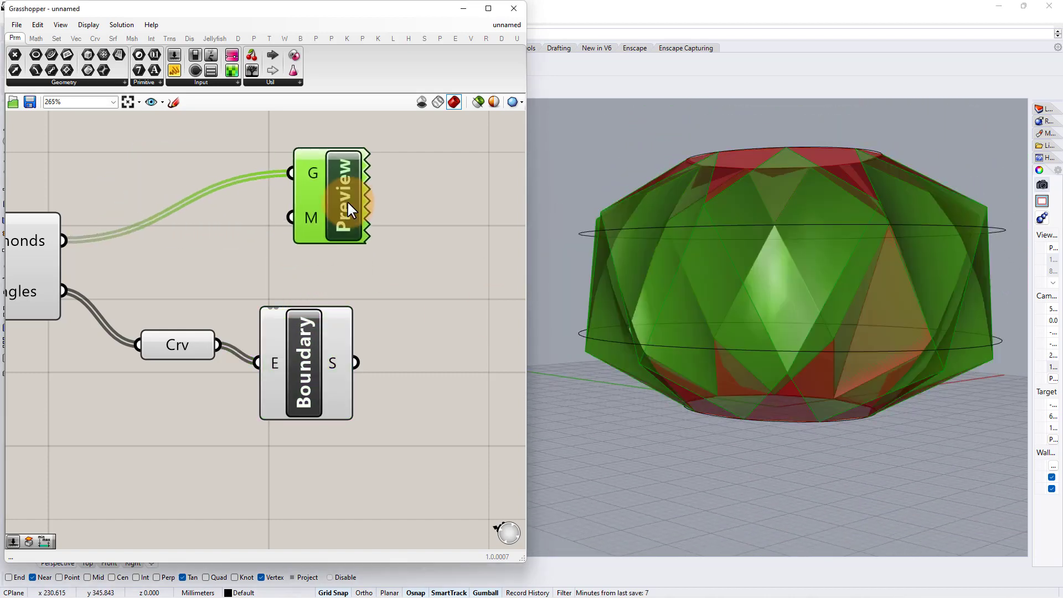
left_click(380, 353)
left_click_drag(241, 165, 295, 170)
left_click_drag(341, 210, 361, 204)
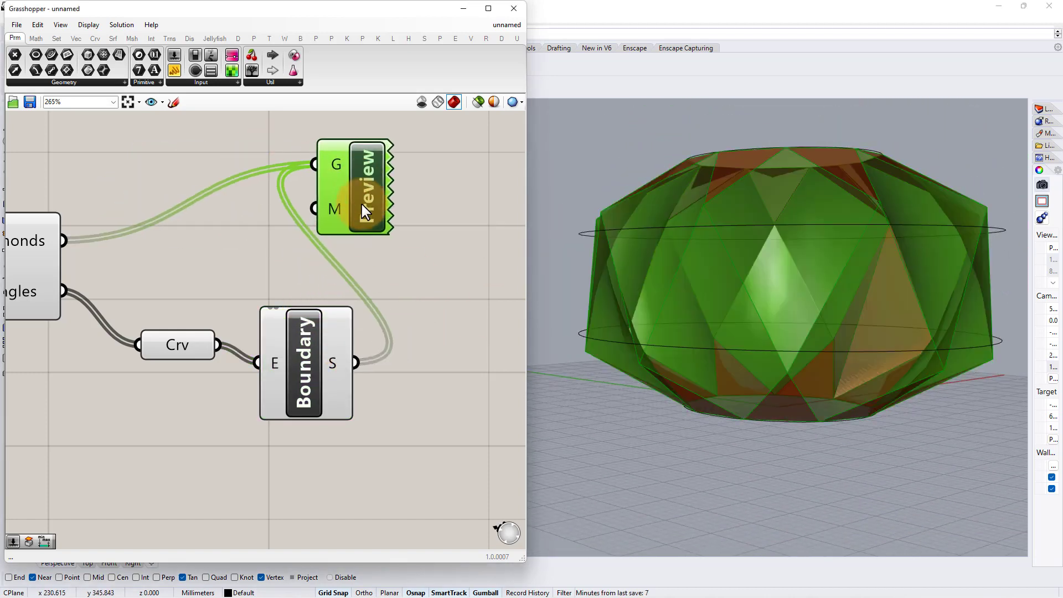
left_click(392, 277)
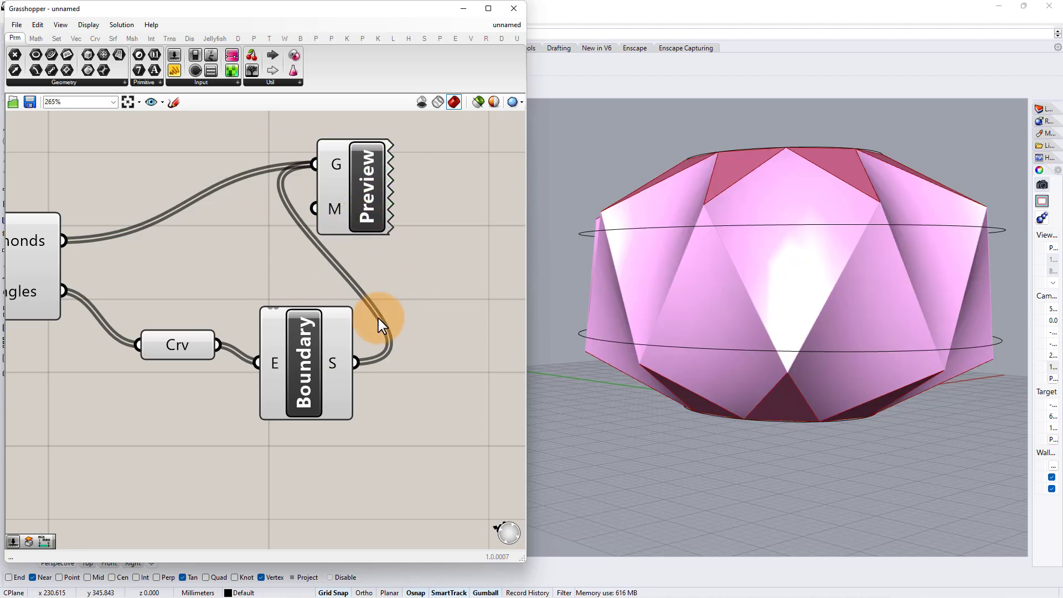
Turn off the preview of the triangles' Curve parameter and the Boundary Surfaces component
left_click_drag(321, 252, 133, 400)
middle_click(162, 391)
left_click(193, 369)
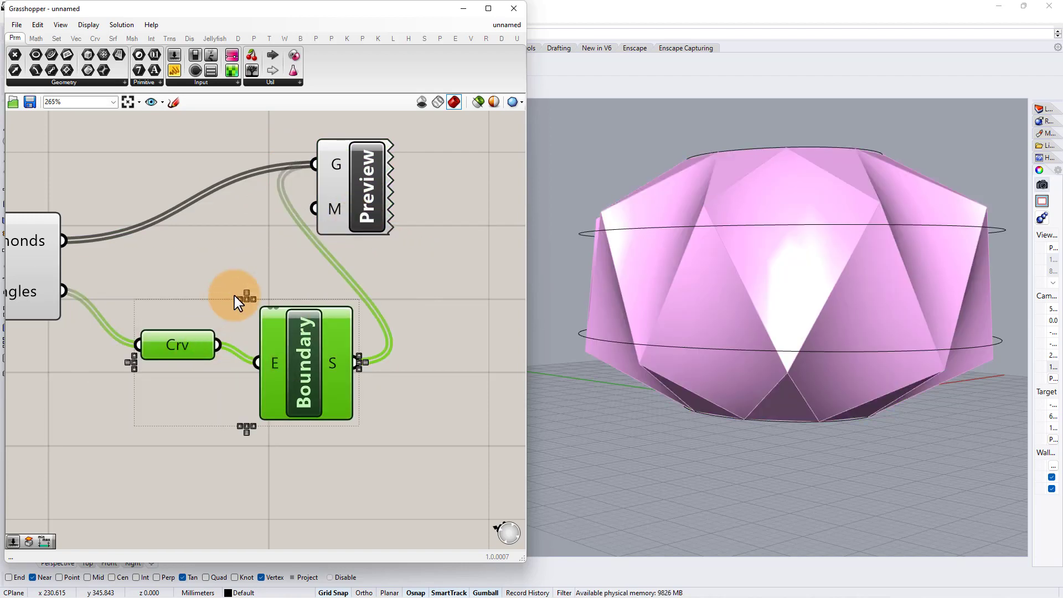
right_click_drag(664, 268, 736, 354)
left_click(323, 388)
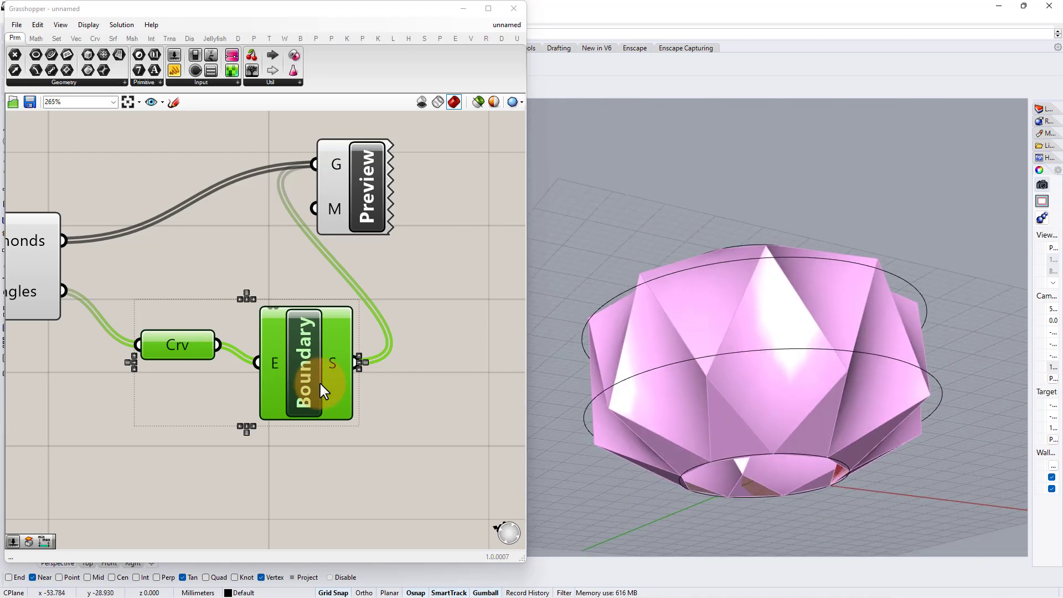
left_click(201, 432)
Add another Curve parameter below the triangles' Curve parameter
right_click_drag(222, 404, 251, 334)
double_click(191, 423)
type("c")
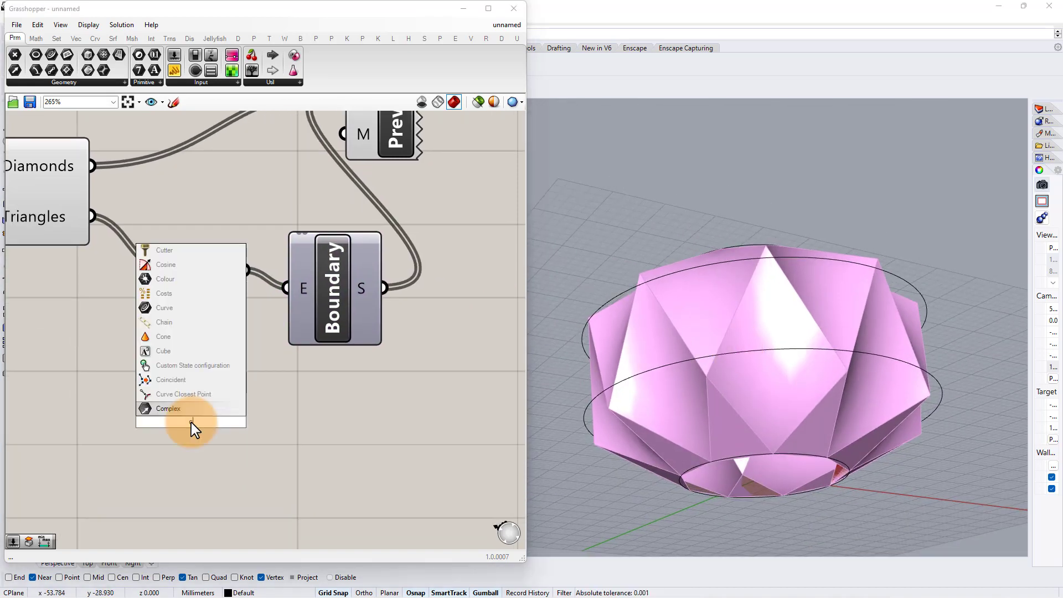
type("urve")
left_click(188, 408)
Reference the form's lowest circle in the new Curve parameter and add it to the Boundary Surfaces E input
right_click(204, 428)
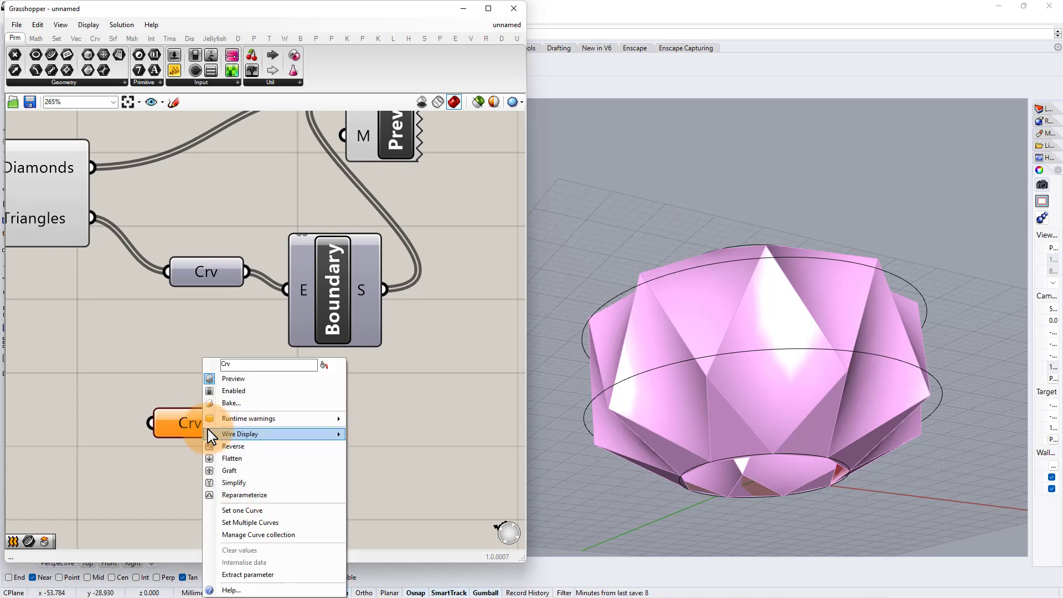
left_click(250, 515)
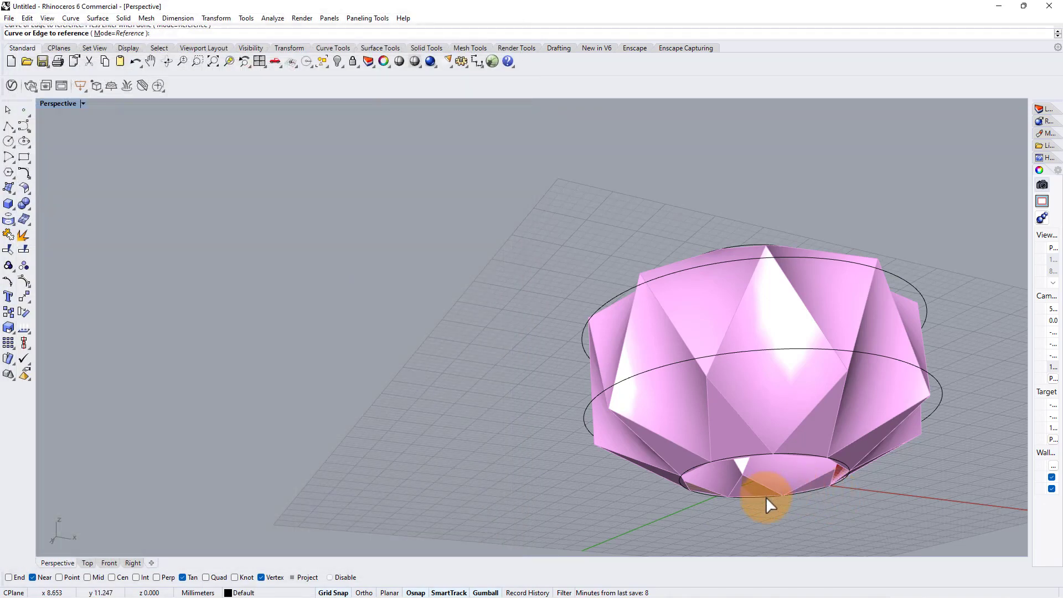
left_click(766, 497)
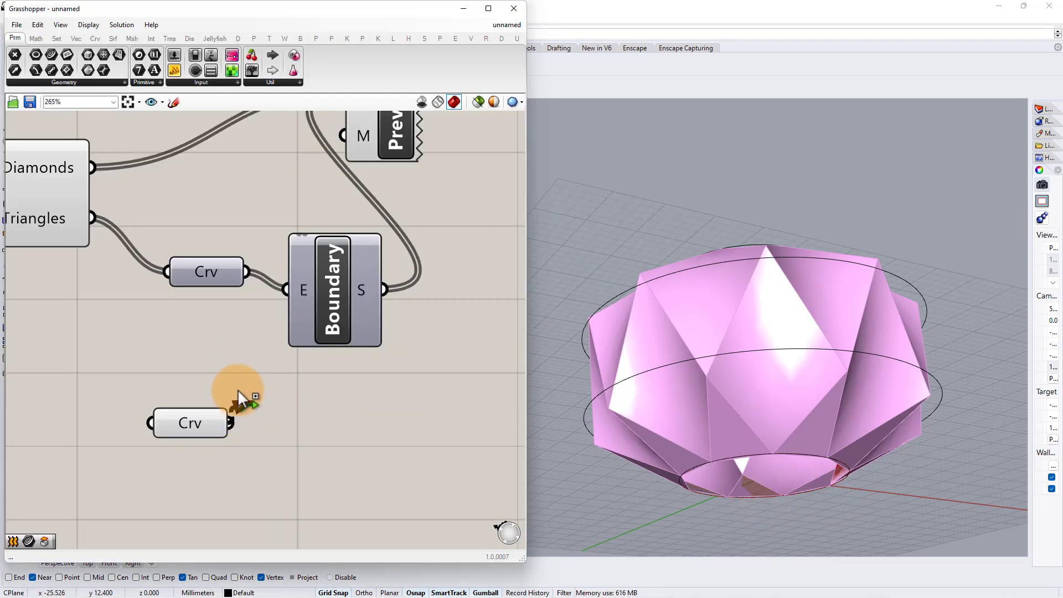
left_click_drag(289, 299, 287, 292)
right_click_drag(790, 335, 736, 345)
right_click_drag(736, 336, 768, 308)
Turn off the preview of the Custom Preview component
scroll(210, 263, "down", 2)
right_click_drag(327, 186, 316, 248)
scroll(354, 227, "up", 1)
left_click(337, 234)
middle_click(337, 234)
left_click(370, 200)
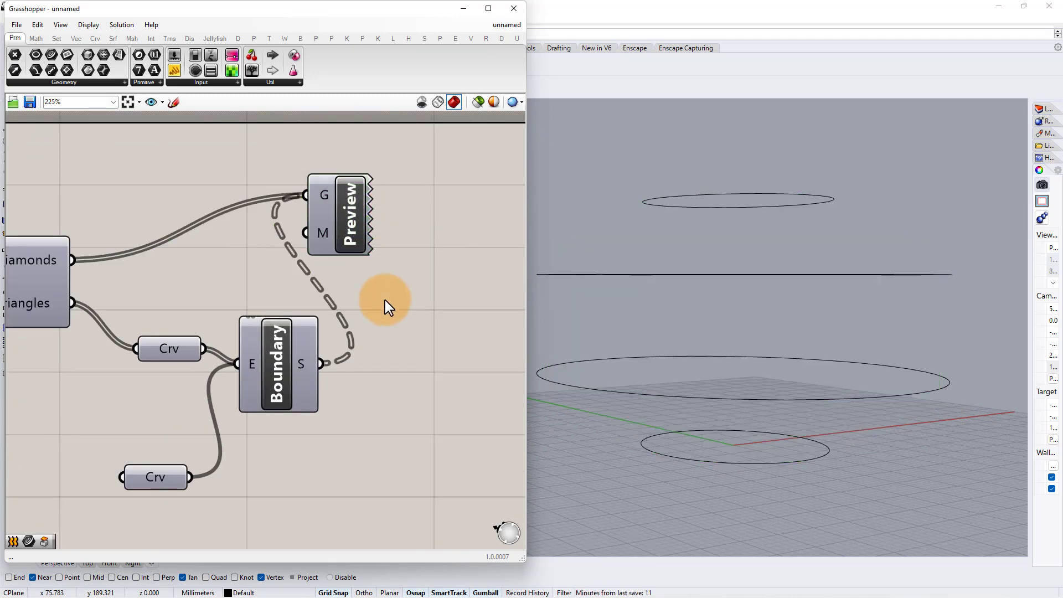
Add a Curve parameter after the Boundary Surfaces and connect both the Diamonds and Boundary Surfaces outputs to it
double_click(377, 316)
type("crv")
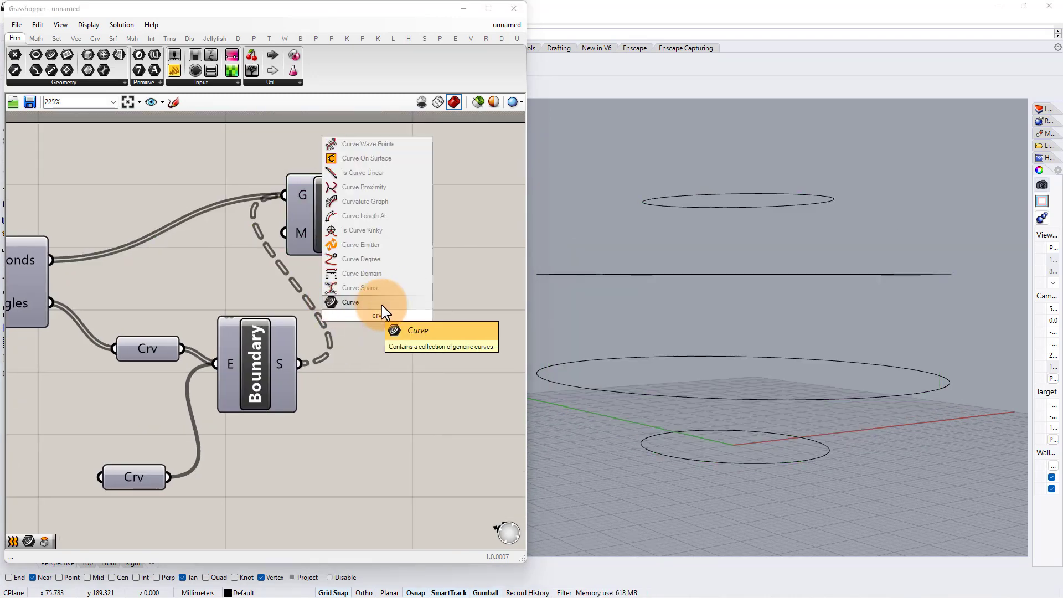
left_click(380, 304)
left_click_drag(60, 254, 410, 304)
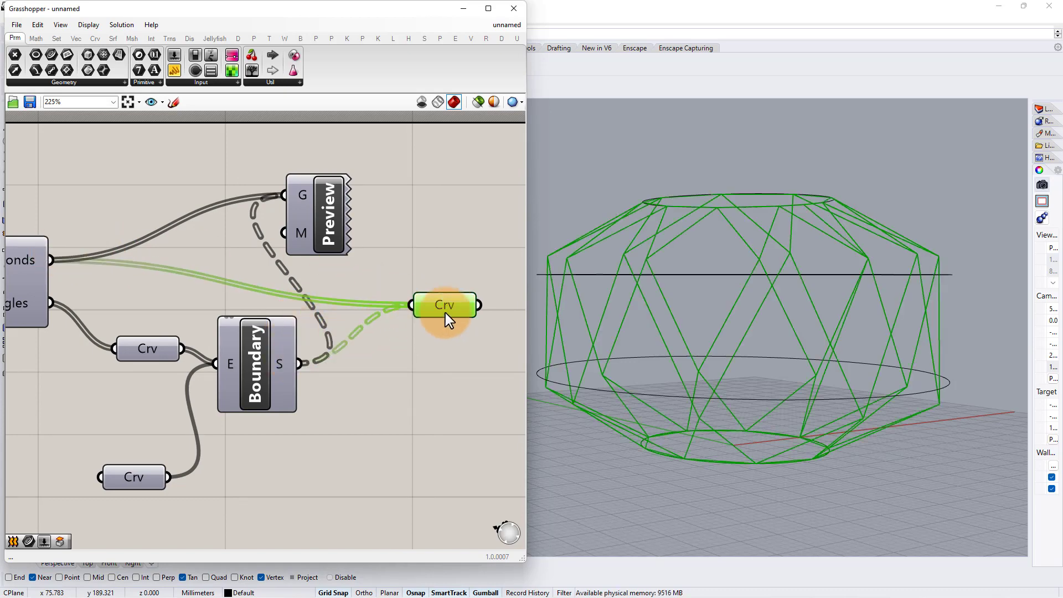
left_click(457, 268)
scroll(457, 268, "down", 1)
Turn off the preview of the Curve parameter that collects the diamonds and boundary surfaces
left_click(427, 309)
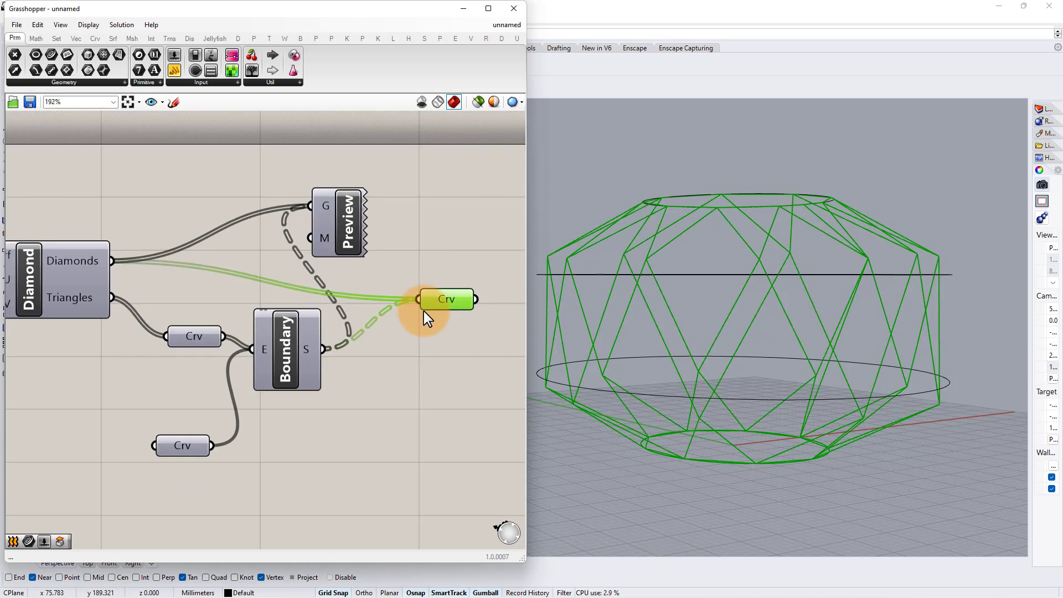
middle_click(423, 310)
left_click(455, 269)
left_click(439, 250)
Turn the preview of the Custom Preview component back on
left_click(334, 228)
middle_click(335, 229)
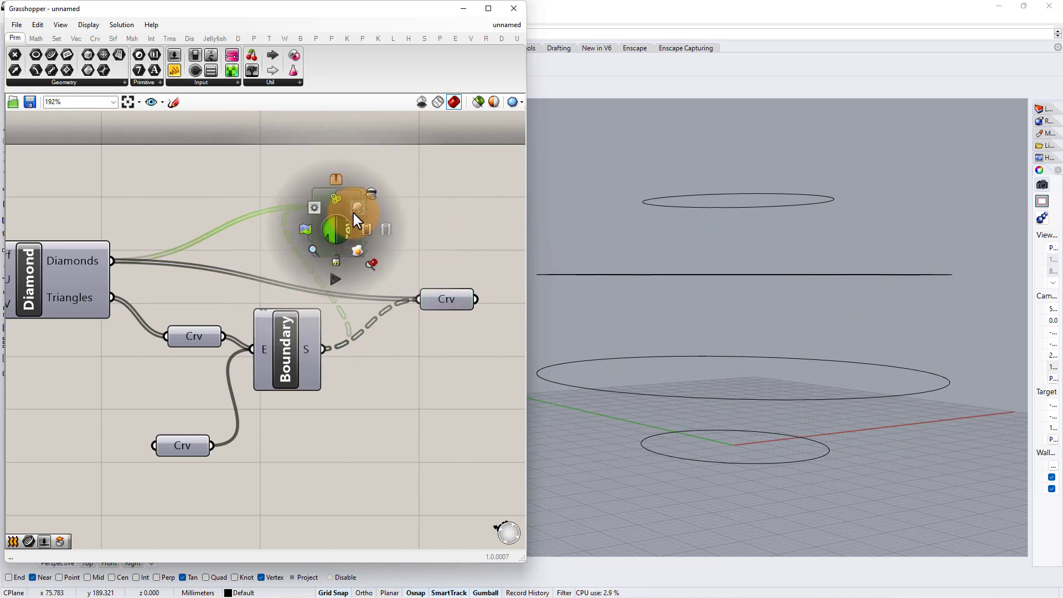
left_click(353, 214)
left_click(382, 383)
right_click_drag(256, 271, 387, 246)
right_click_drag(262, 291, 426, 291)
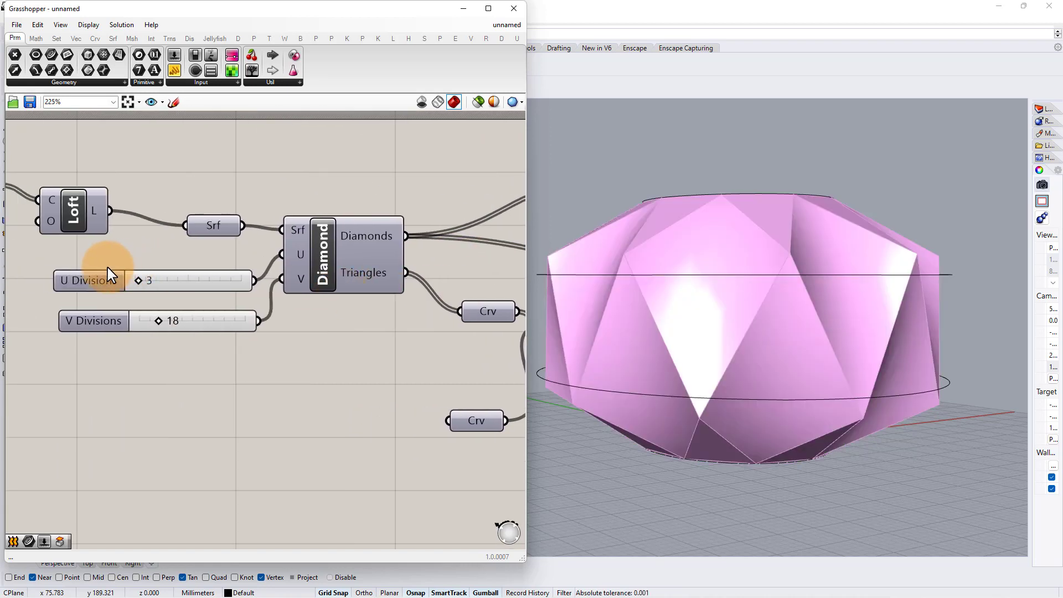
Set the V Divisions slider of the Diamond component to 20
scroll(108, 267, "up", 4)
left_click_drag(211, 381, 214, 385)
right_click_drag(836, 284, 582, 255)
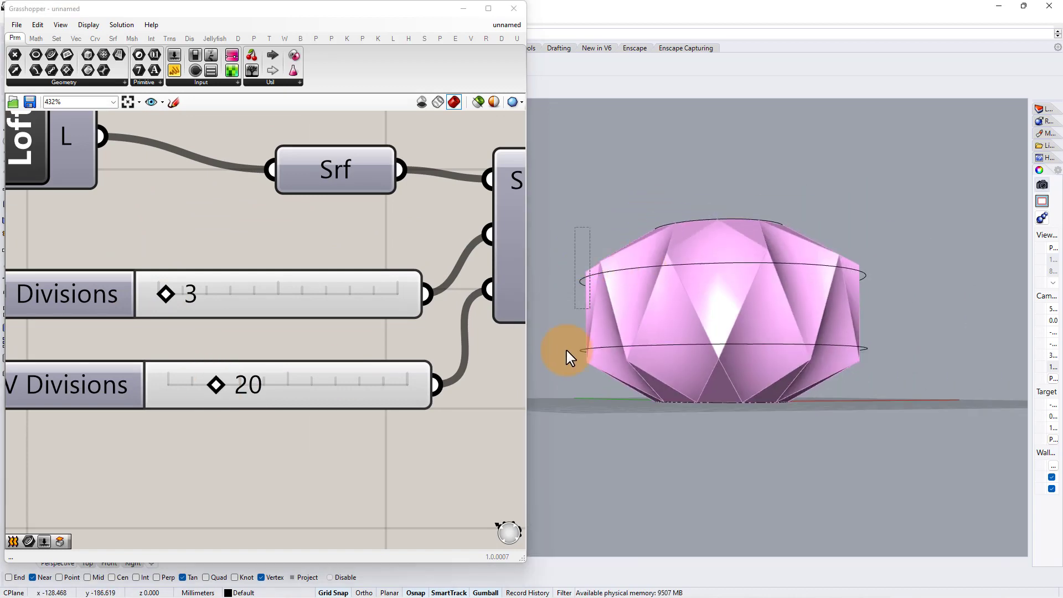
Select the two middle circles and scale them down to narrow the belly of the lofted form
left_click_drag(566, 350, 570, 350)
scroll(606, 329, "up", 3)
left_click_drag(592, 303, 620, 303)
left_click(626, 237)
right_click_drag(785, 275, 831, 256)
scroll(830, 255, "up", 2)
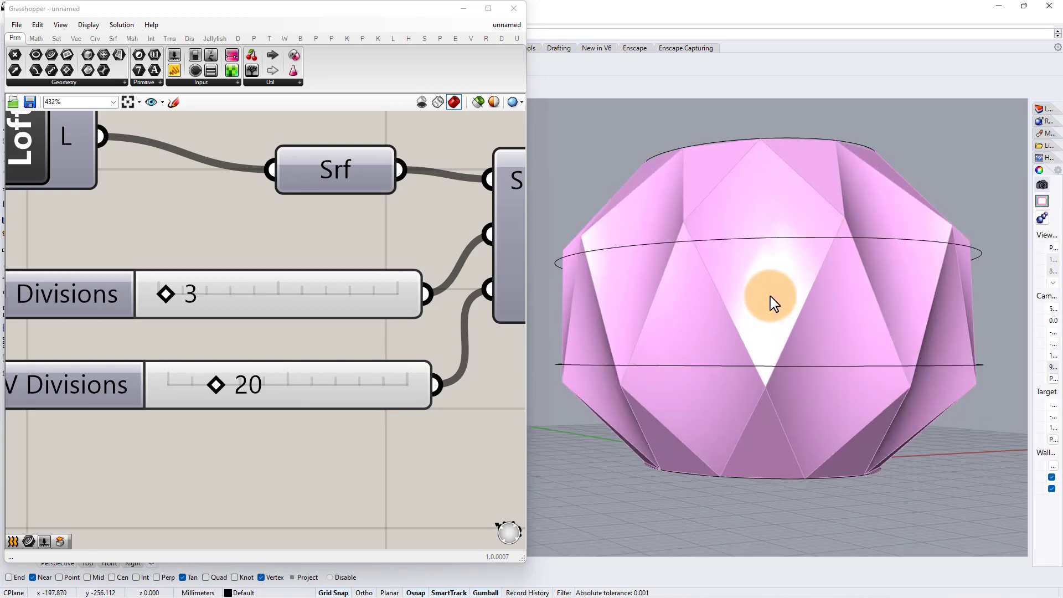
Scale the bottom circle down slightly and uniformly to narrow the base of the form
right_click_drag(769, 297, 760, 469, "shift")
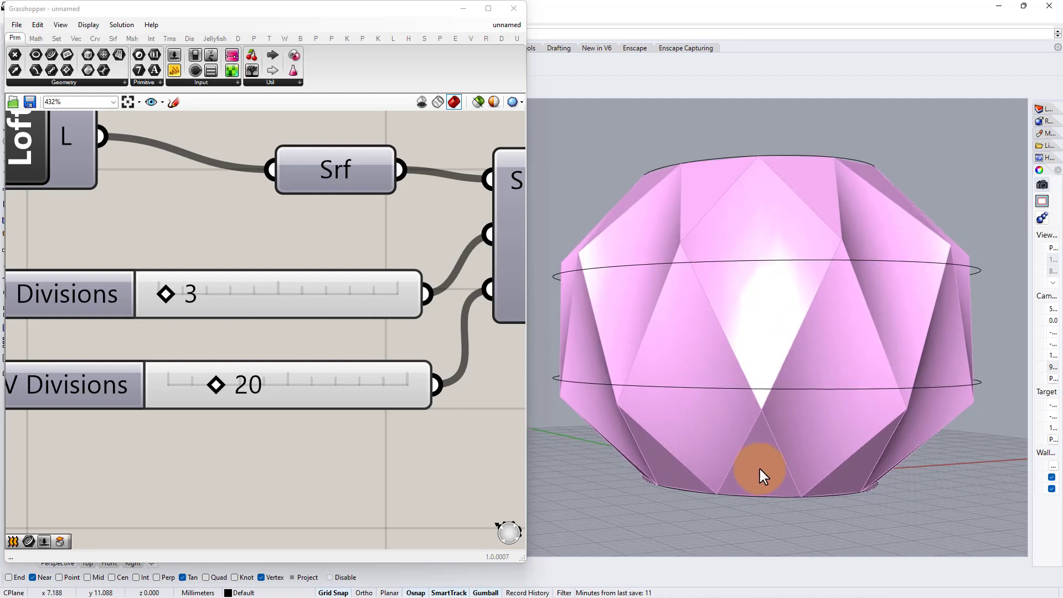
left_click(738, 499)
left_click_drag(655, 488, 668, 485, "shift")
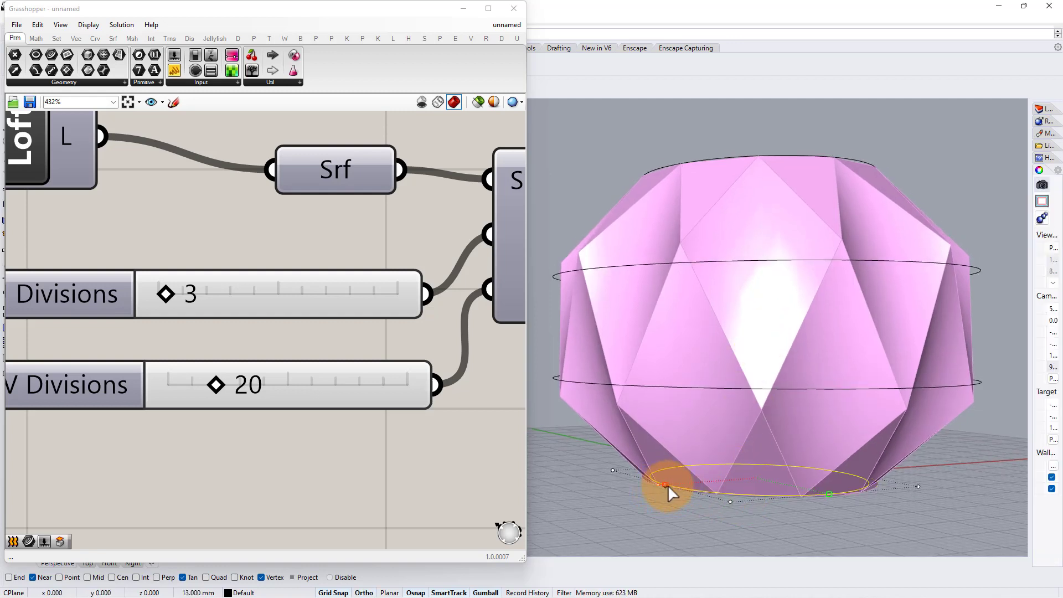
left_click(672, 506)
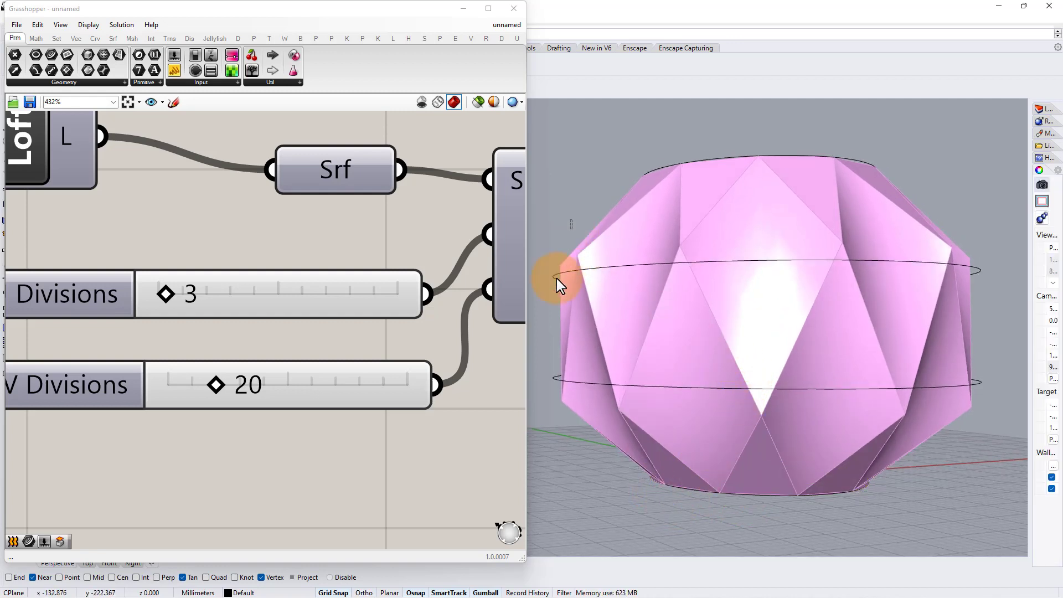
Scale the two middle circles down slightly more to refine the form's profile
left_click_drag(539, 399, 540, 396)
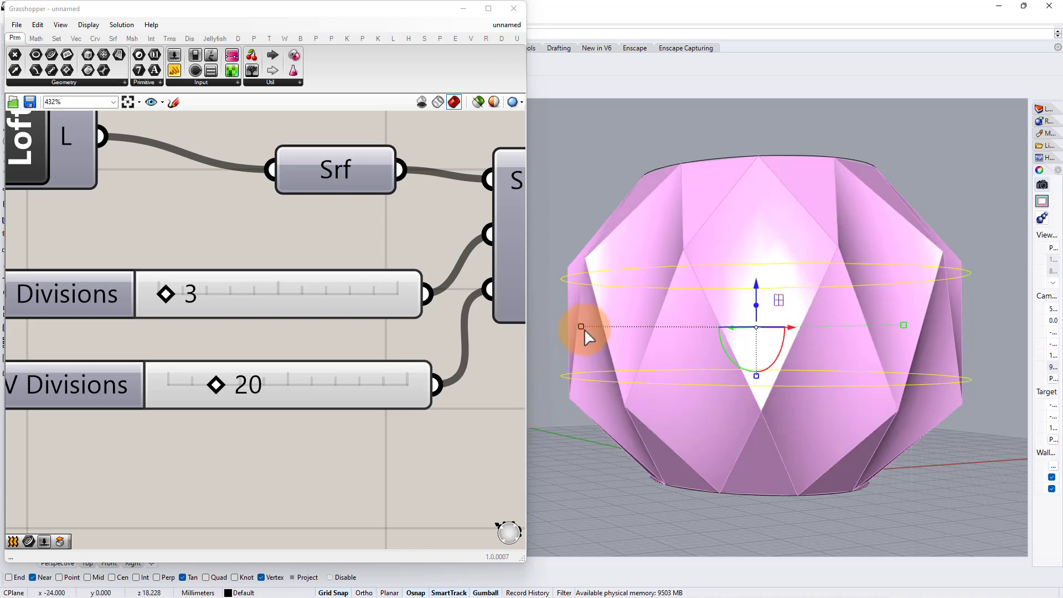
left_click(549, 435)
mouse_move(762, 356)
right_mouse_down()
mouse_move(747, 356)
mouse_move(781, 358)
mouse_move(768, 360)
right_mouse_up()
Turn the preview of the Curve parameter that collects the diamonds and boundary surfaces back on
scroll(294, 400, "down", 5)
right_click_drag(196, 308, 43, 268)
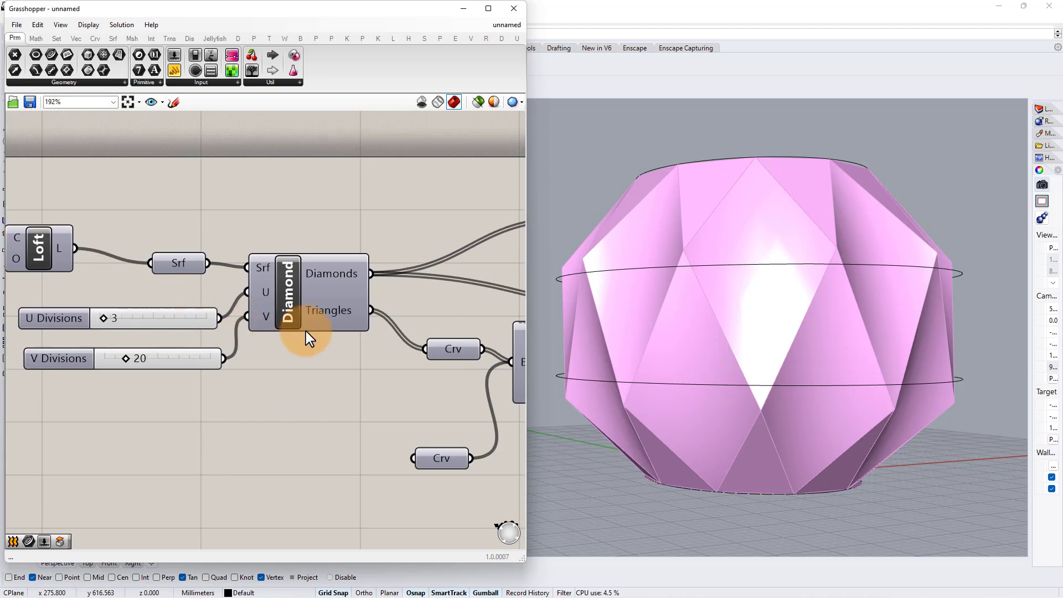
right_click_drag(299, 331, 122, 327)
scroll(144, 324, "down", 2)
scroll(401, 309, "up", 3)
left_click(430, 314)
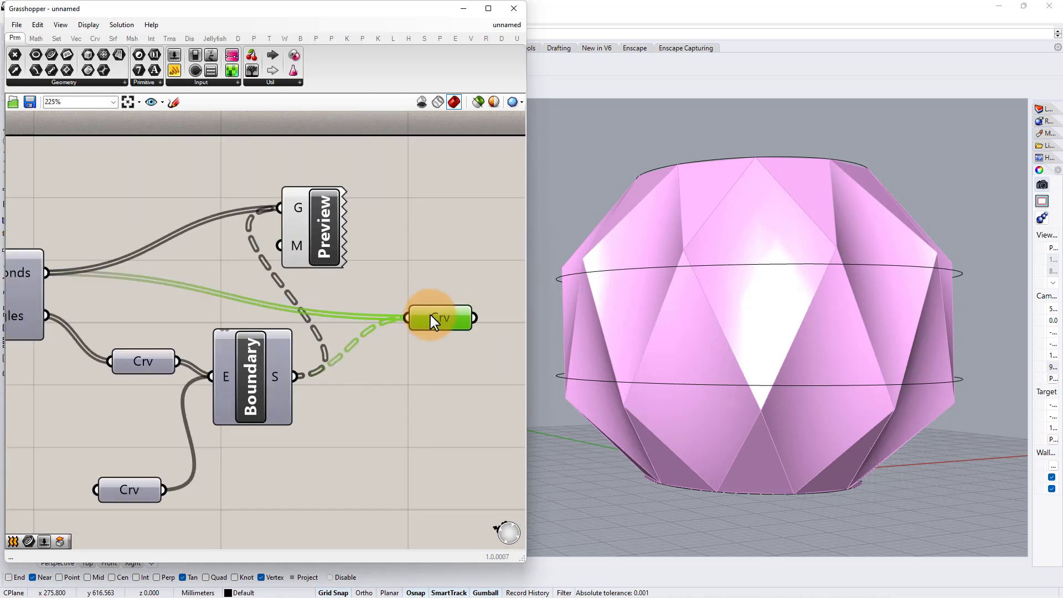
middle_click(430, 314)
left_click(458, 379)
Add a Pipe component after the Curve parameter that collects the panel edges
right_click_drag(458, 380, 293, 346)
scroll(360, 332, "up", 2)
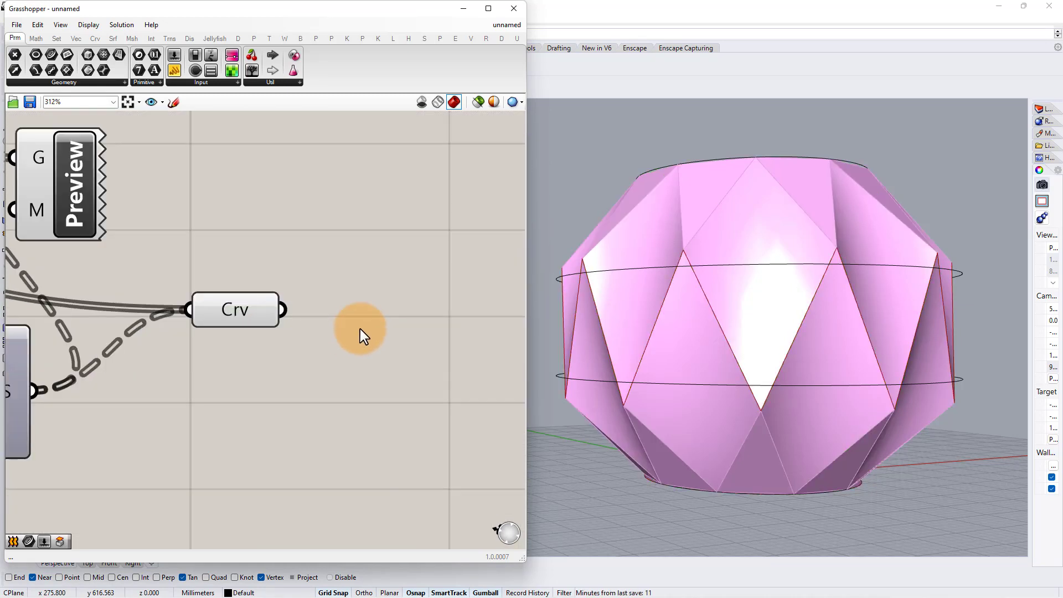
double_click(360, 328)
type("pipe")
key("Return")
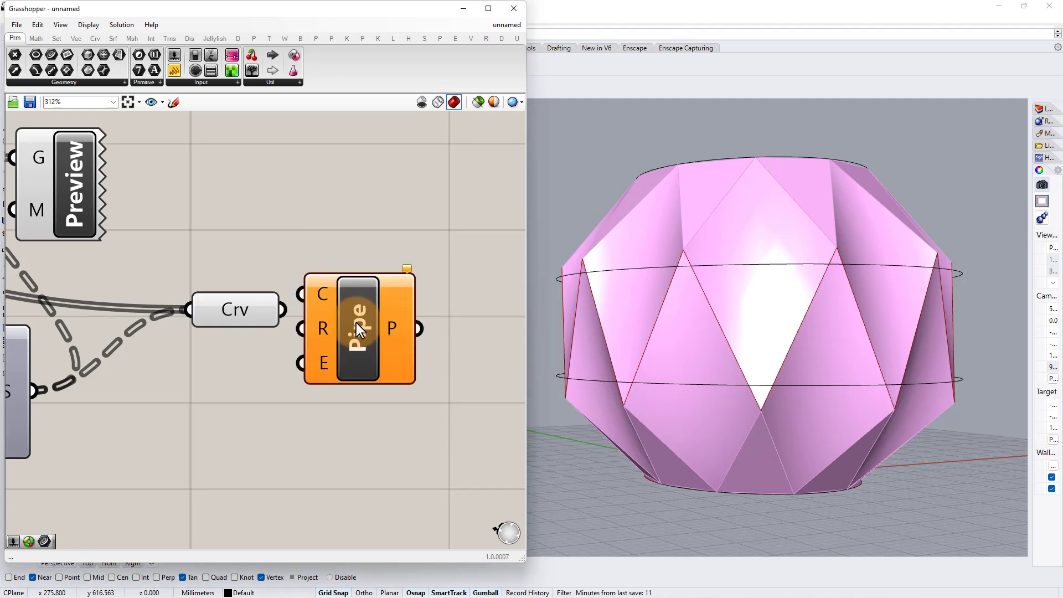
Add a 0.25 number slider, connect it to the Pipe component's radius input and set it to 0.15
double_click(218, 384)
type("0.25")
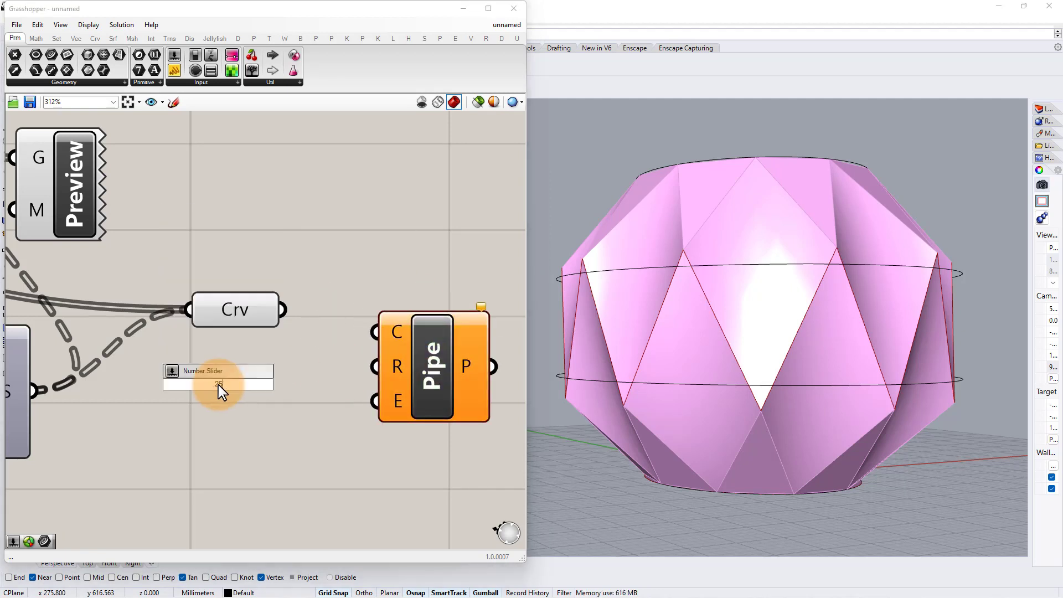
key("Return")
left_click_drag(360, 384, 244, 450)
double_click(244, 450)
type(".")
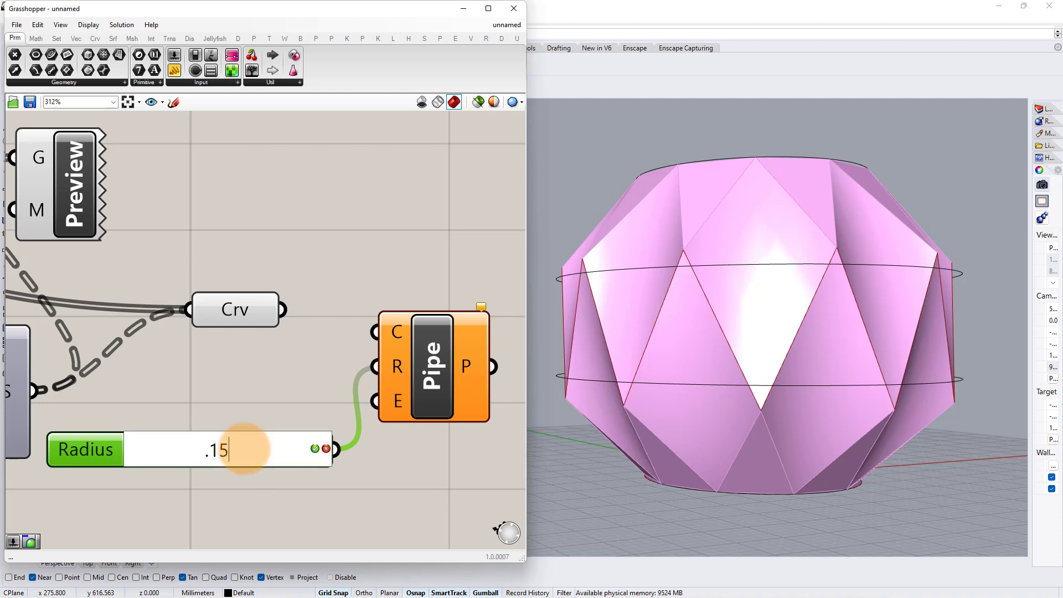
type("15")
key("Return")
left_click(247, 387)
Connect the collecting Curve parameter to the Pipe component's curve input and set the pipe radius to 0.2
left_click_drag(287, 310, 375, 331)
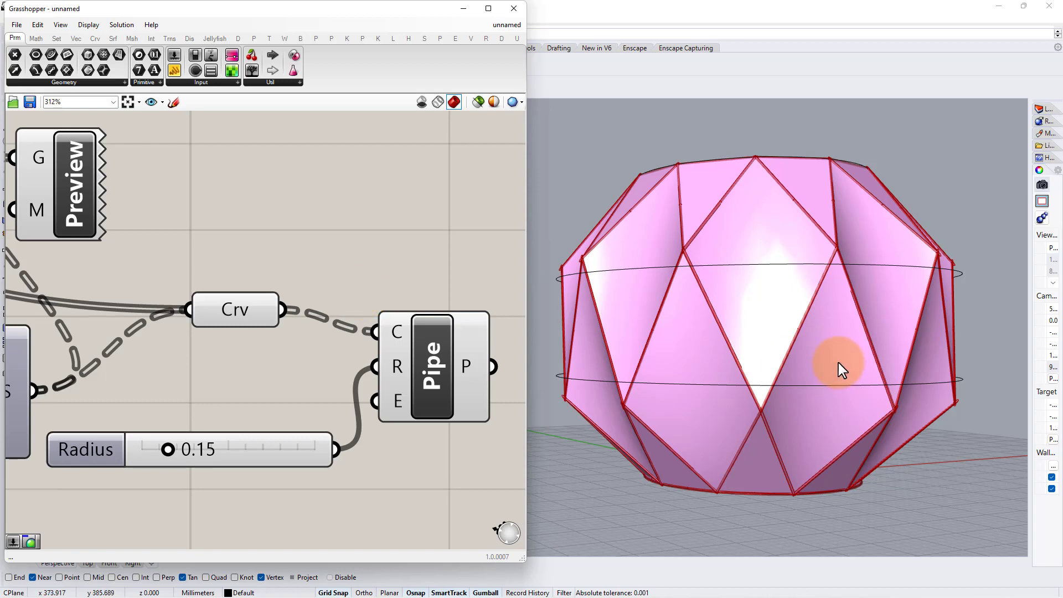
right_click_drag(838, 363, 603, 367)
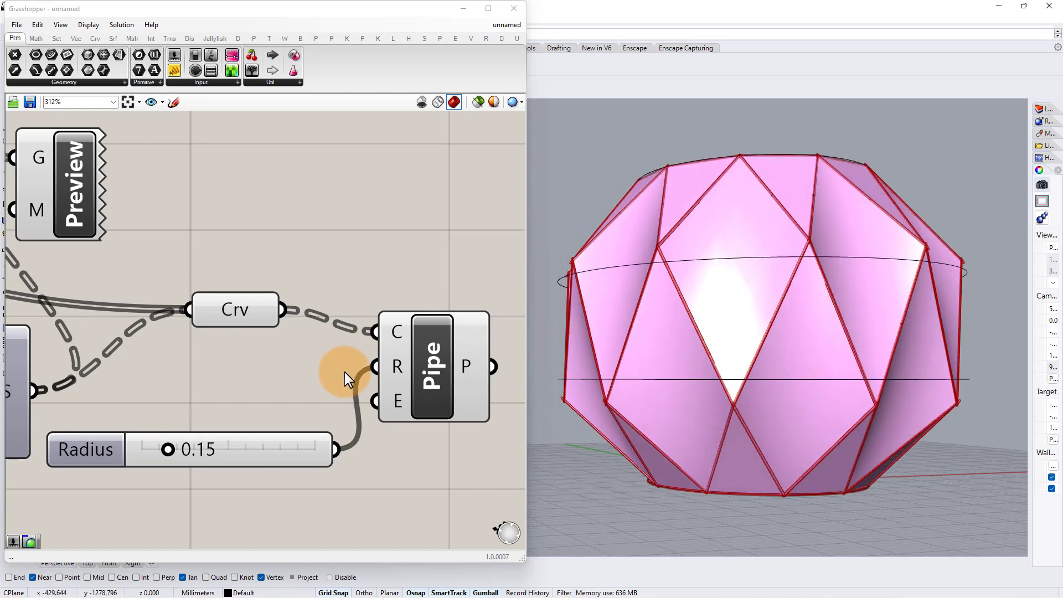
double_click(223, 450)
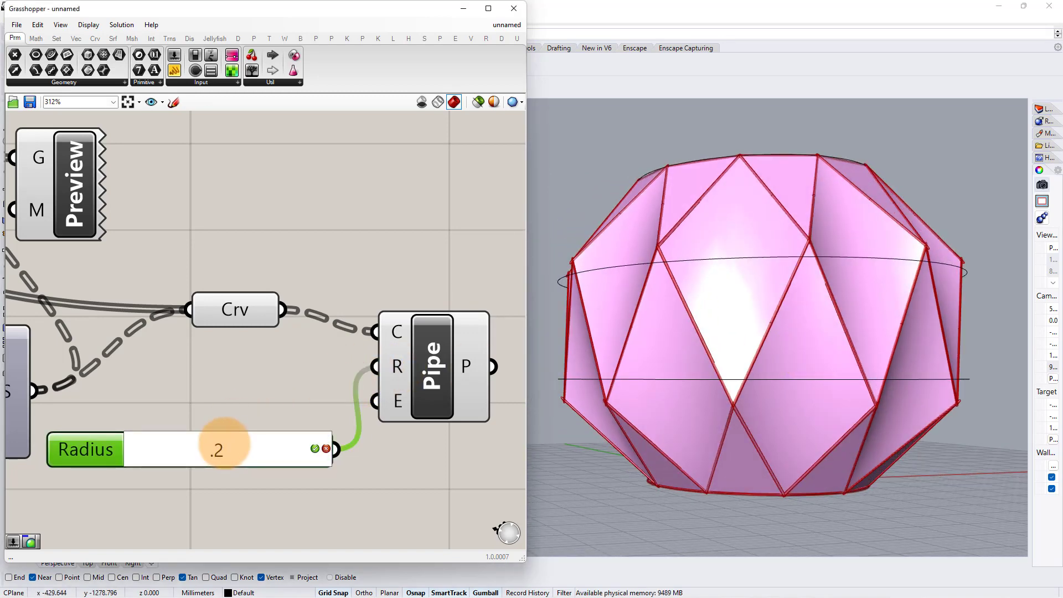
type(".2")
key("Return")
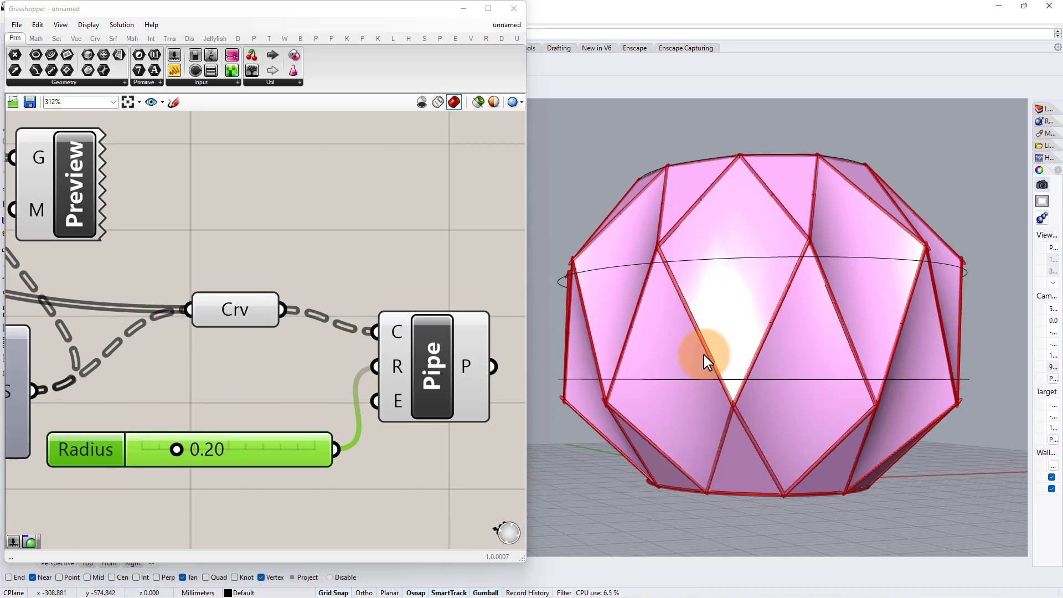
mouse_move(703, 356)
right_mouse_down()
mouse_move(686, 353)
mouse_move(703, 353)
right_mouse_up()
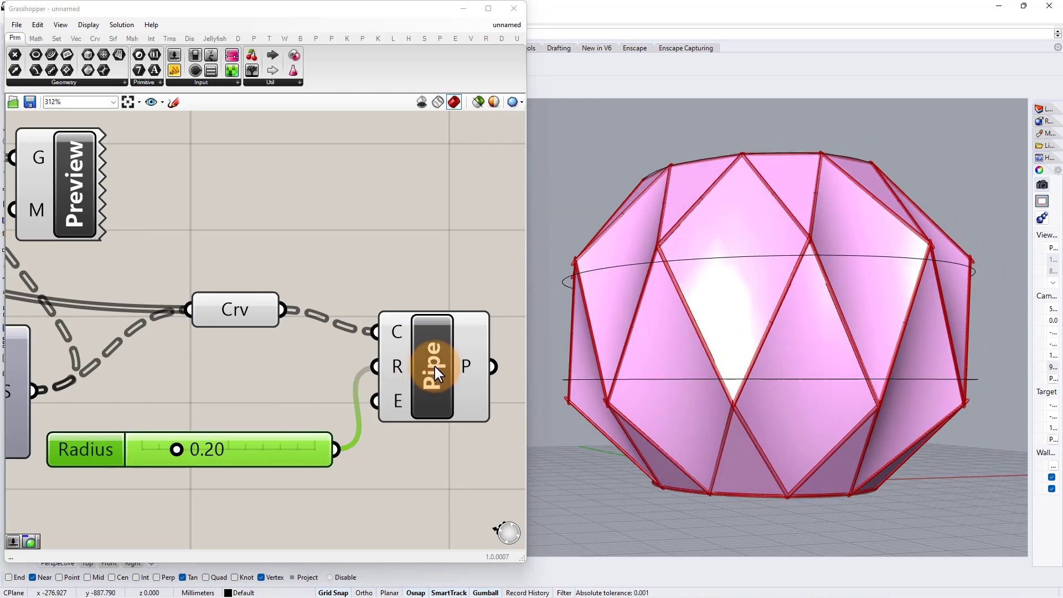
Bake the Pipe component's geometry to the Default layer
right_click(458, 361)
left_click(456, 406)
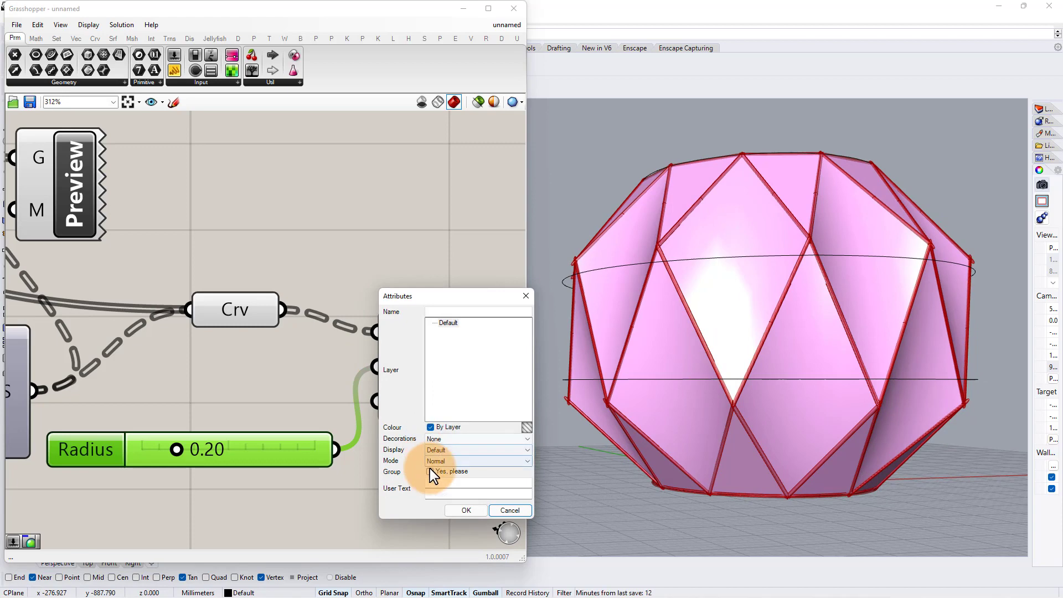
left_click(456, 509)
left_click(268, 234)
Bake the Boundary Surfaces component's geometry to the Default layer
scroll(235, 232, "down", 2)
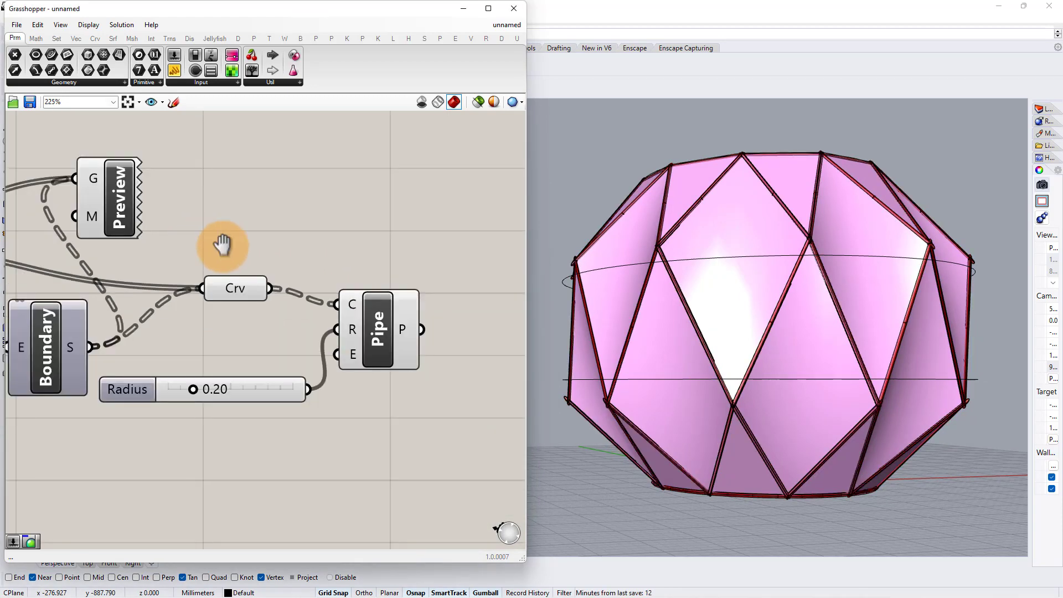
right_click_drag(221, 244, 311, 256)
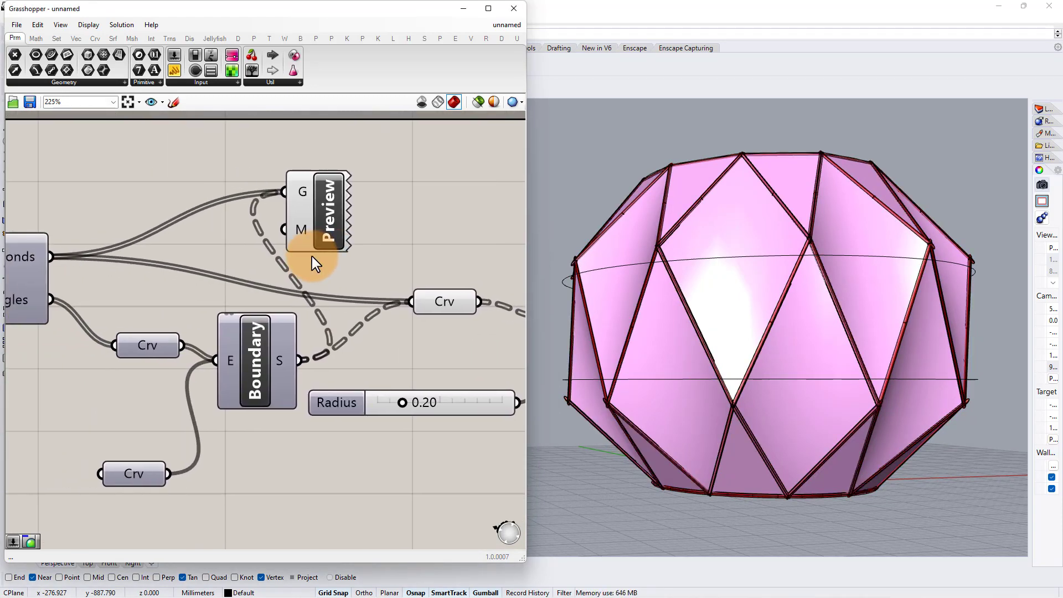
right_click(254, 350)
left_click(291, 404)
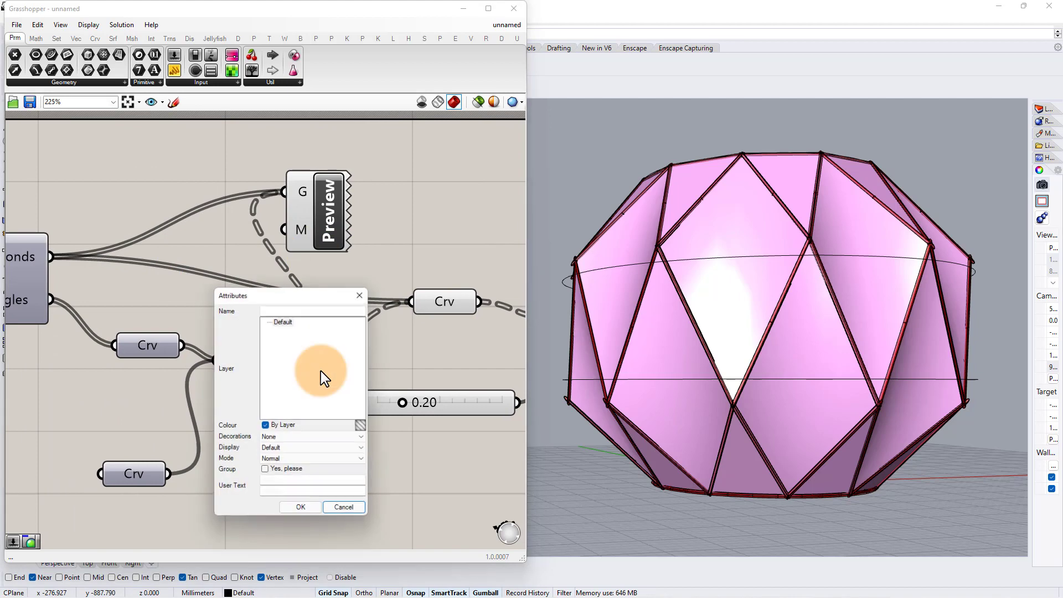
left_click(294, 508)
Bake the Diamond component's panels to the Default layer
right_click_drag(212, 317, 359, 317)
scroll(112, 262, "up", 2)
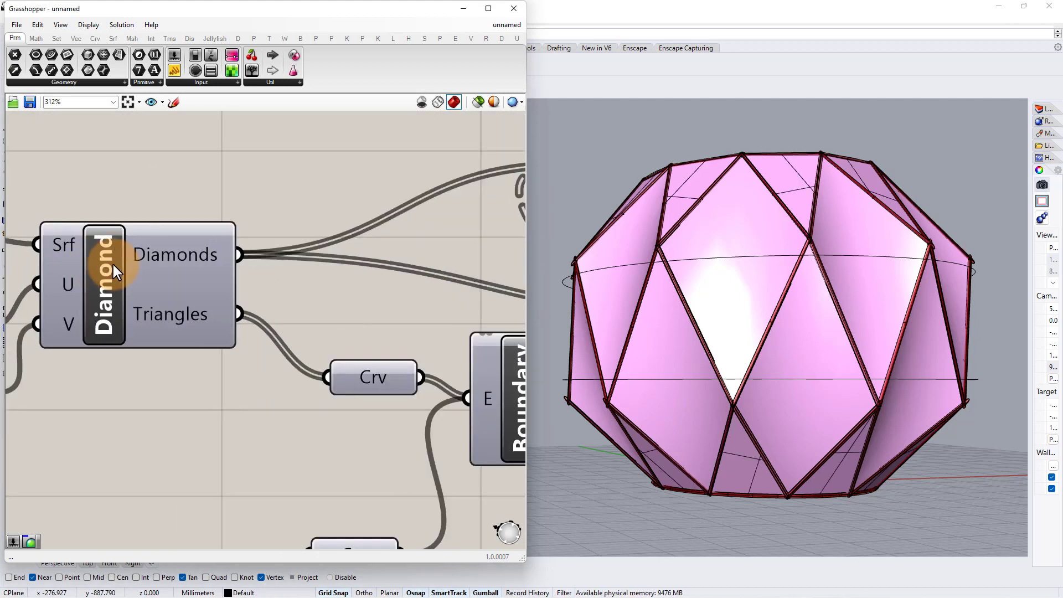
right_click(111, 263)
left_click(145, 316)
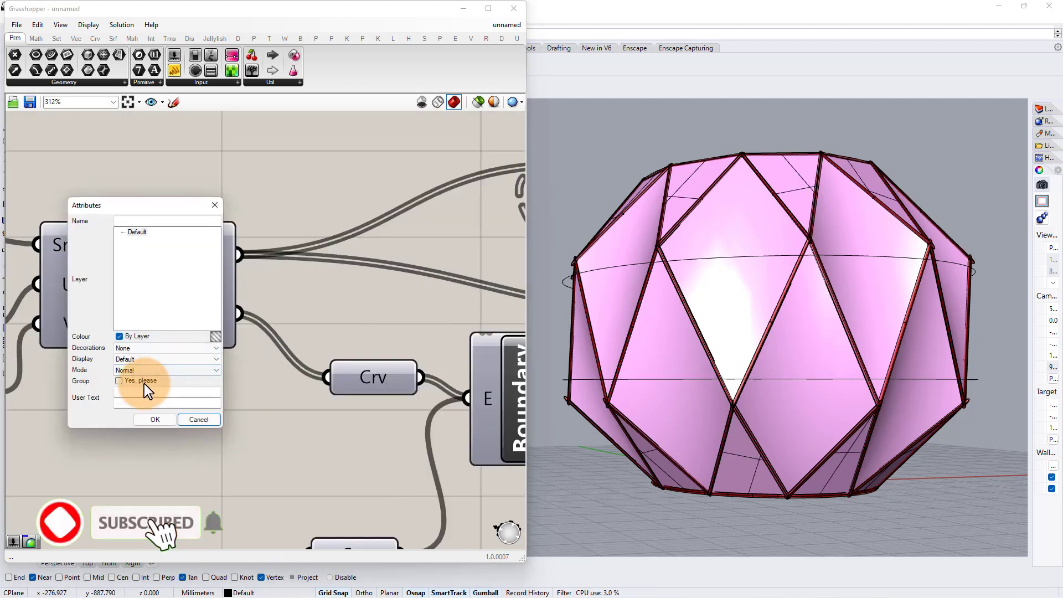
left_click(155, 421)
Delete the Custom Preview component from the definition
right_click_drag(233, 285, 20, 302)
scroll(20, 302, "down", 2)
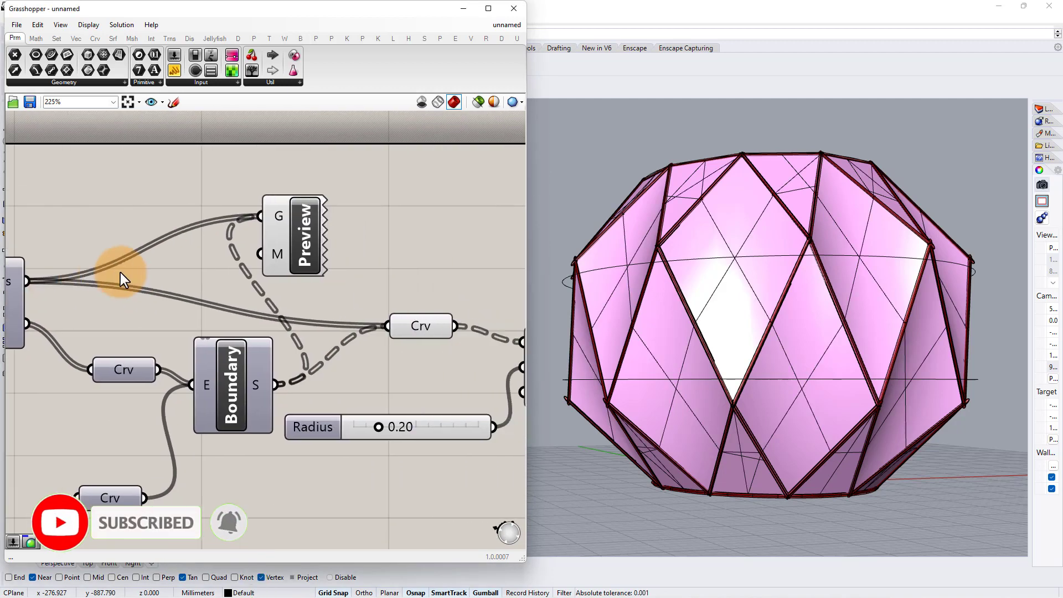
left_click(298, 238)
key("Delete")
scroll(354, 236, "down", 2)
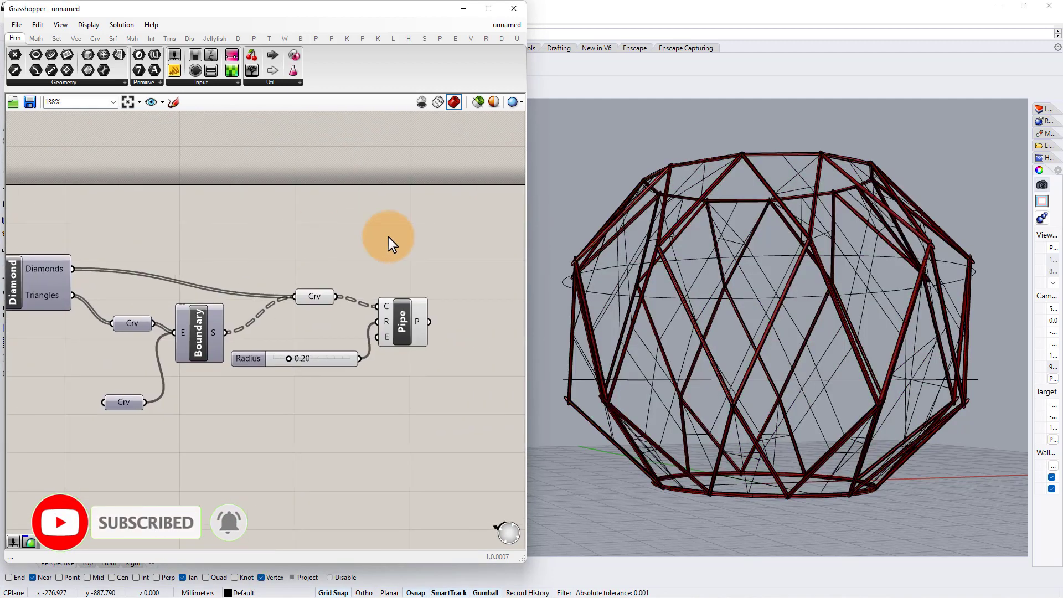
Turn off the preview of the Boundary Surfaces, collecting Curve and Pipe components together
left_click_drag(400, 237, 224, 414)
middle_click(236, 373)
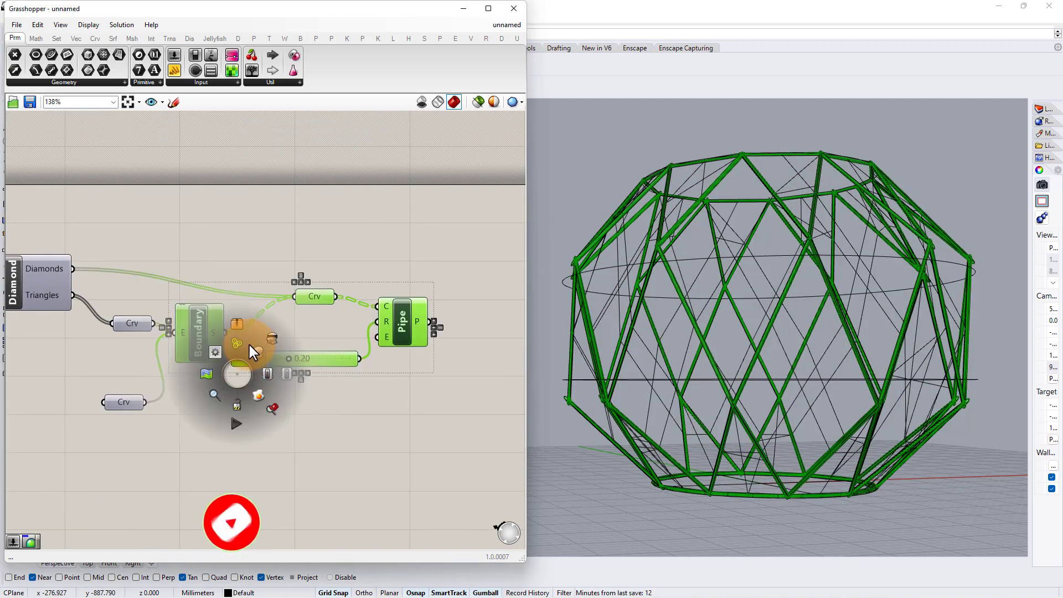
left_click(346, 240)
Minimise Grasshopper and change the Perspective viewport's display mode to show the baked surfaces in Rhino
left_click(472, 8)
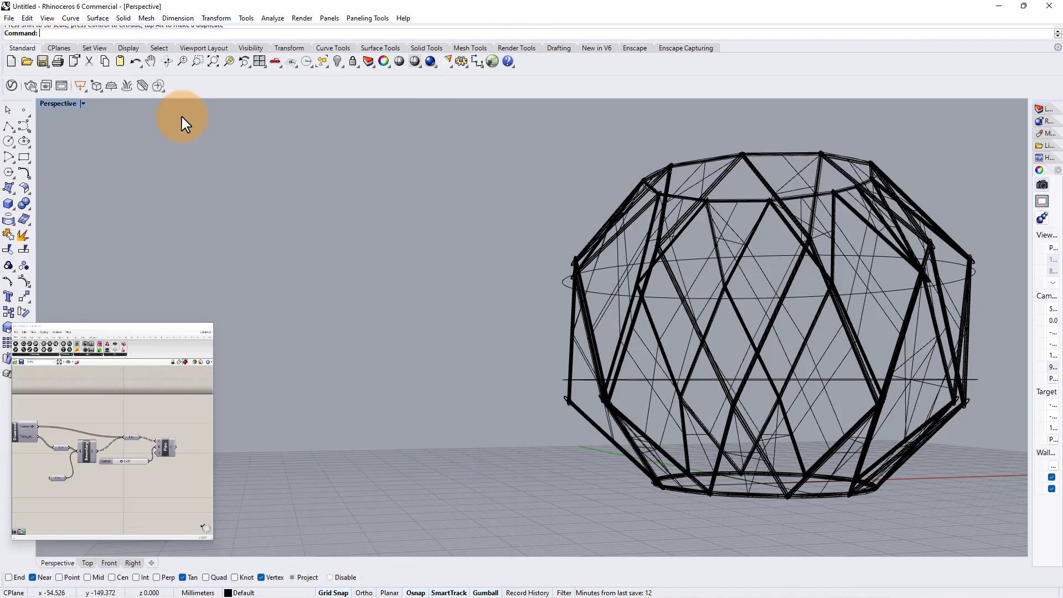
left_click(83, 104)
left_click(81, 158)
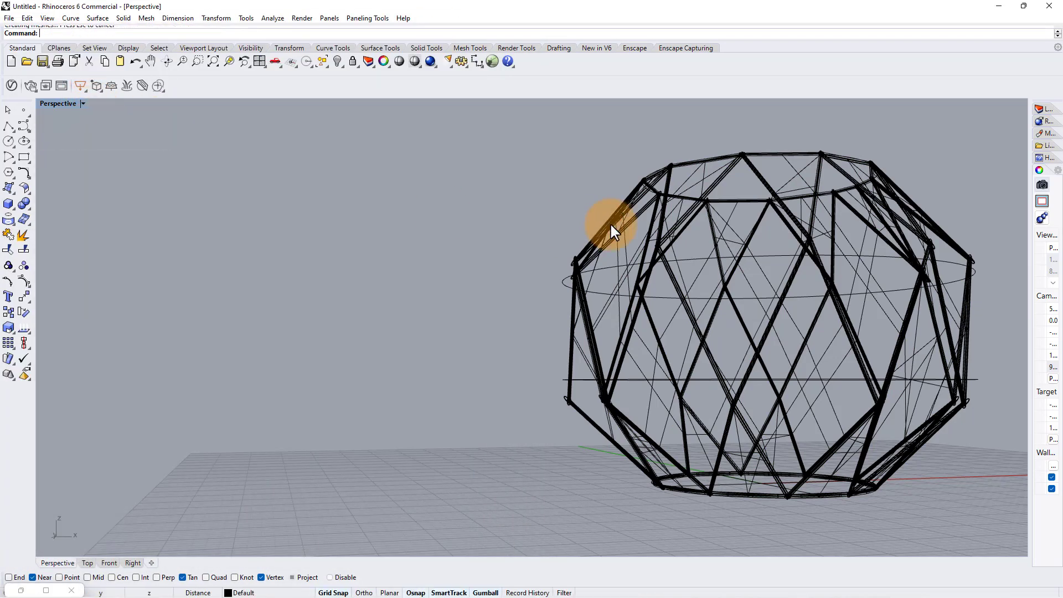
right_click_drag(613, 231, 607, 357)
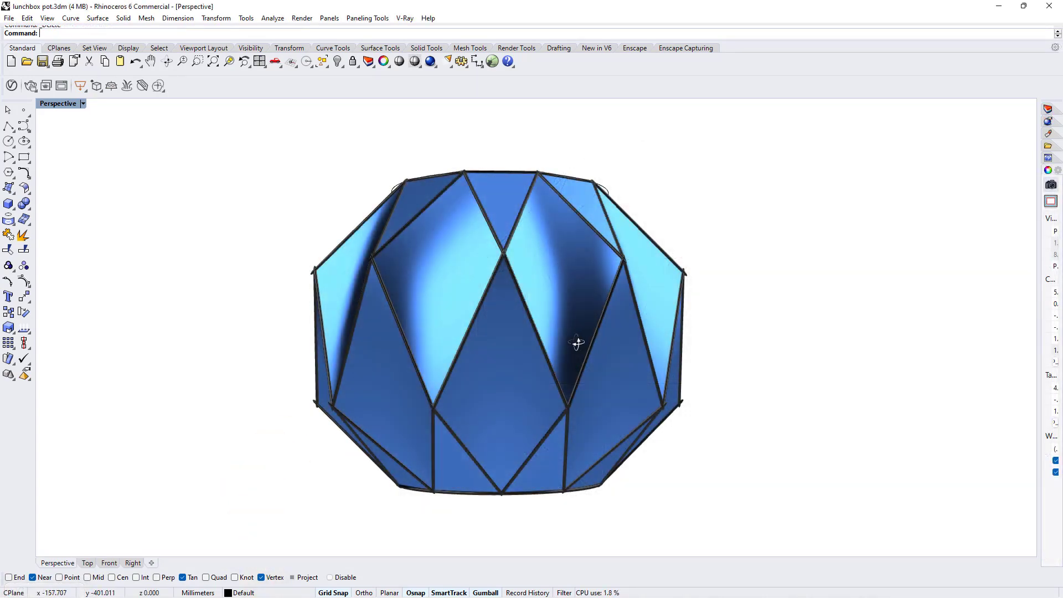
right_click_drag(572, 344, 771, 348)
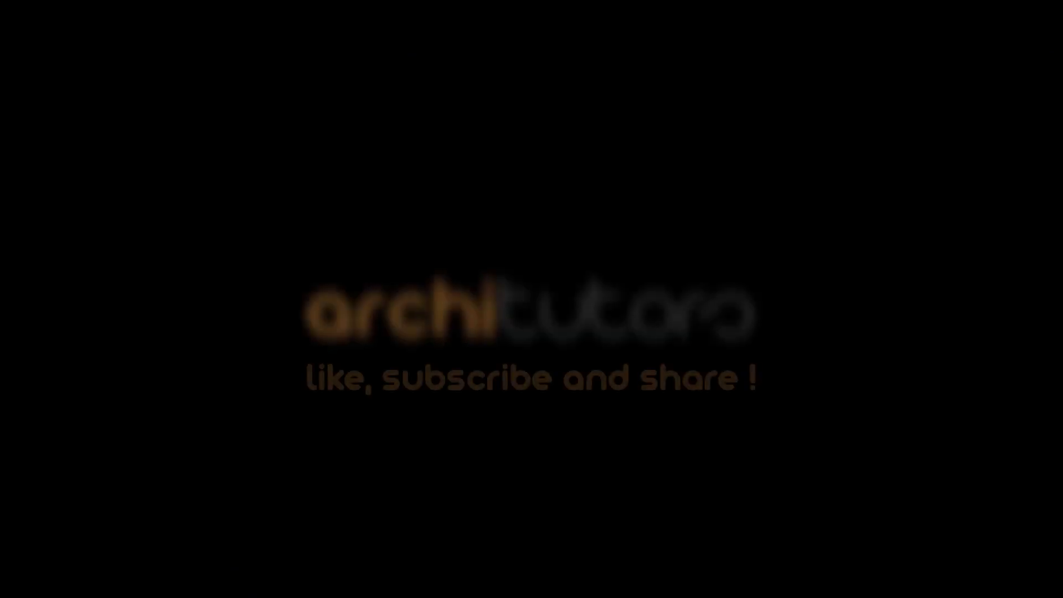